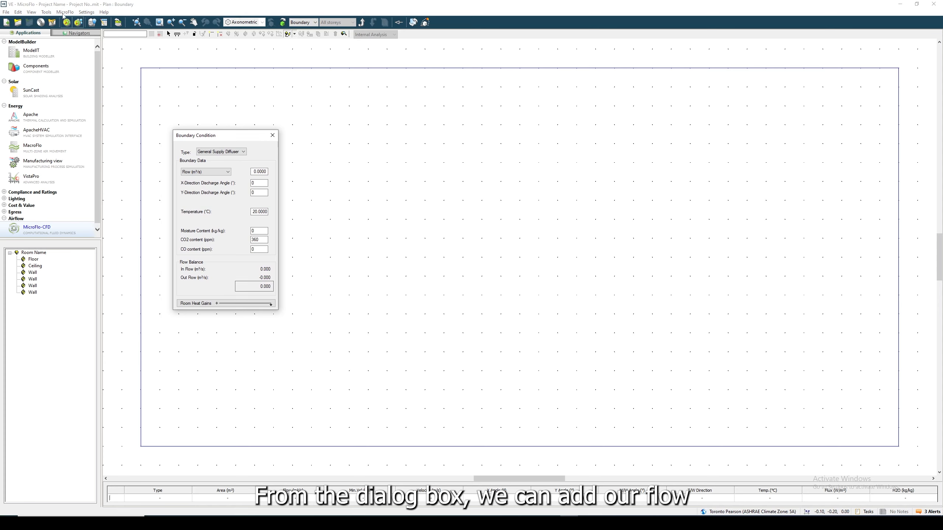
{"action": "left_click", "coordinate": [46, 12]}
{"action": "mouse_move", "coordinate": [111, 158]}
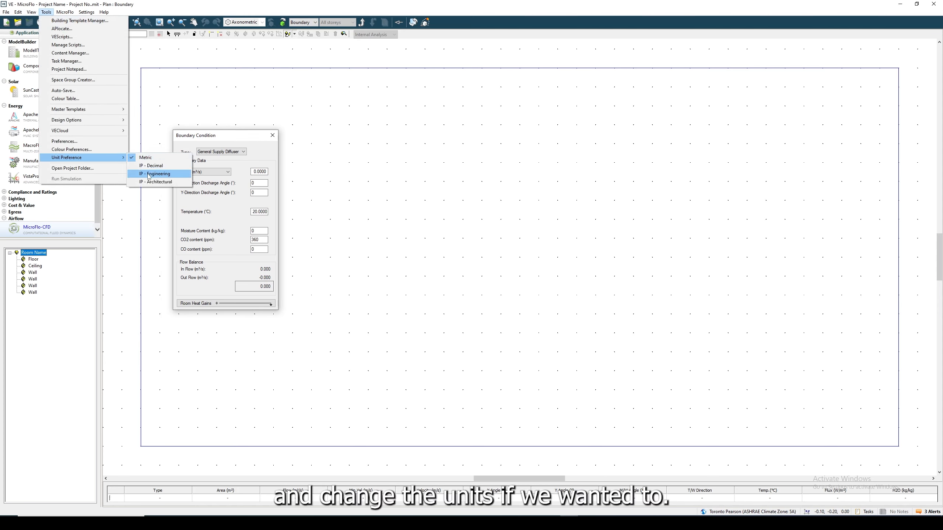
{"action": "left_click", "coordinate": [185, 137]}
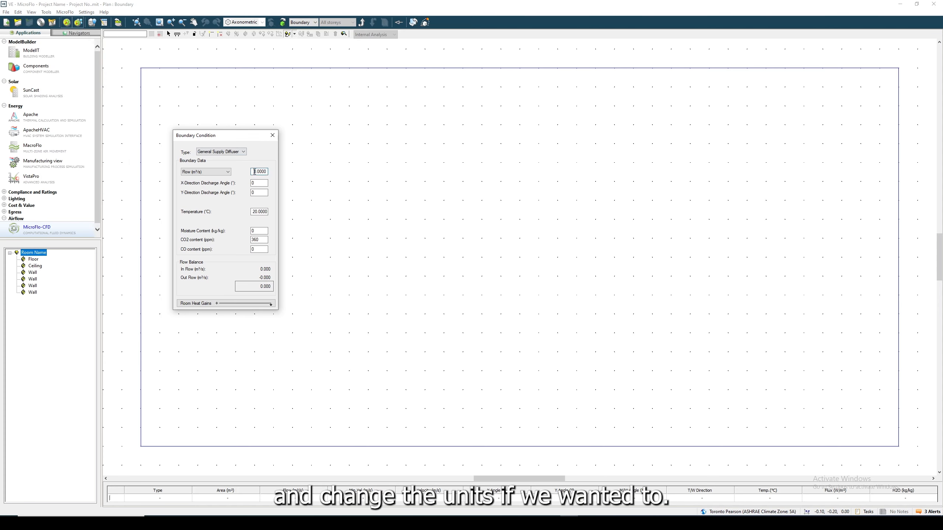
Set the general supply diffuser's flow to 0.12 m³/s in the boundary condition
{"action": "left_click_drag", "start_coordinate": [253, 171], "coordinate": [267, 172]}
{"action": "type", "text": "0.12"}
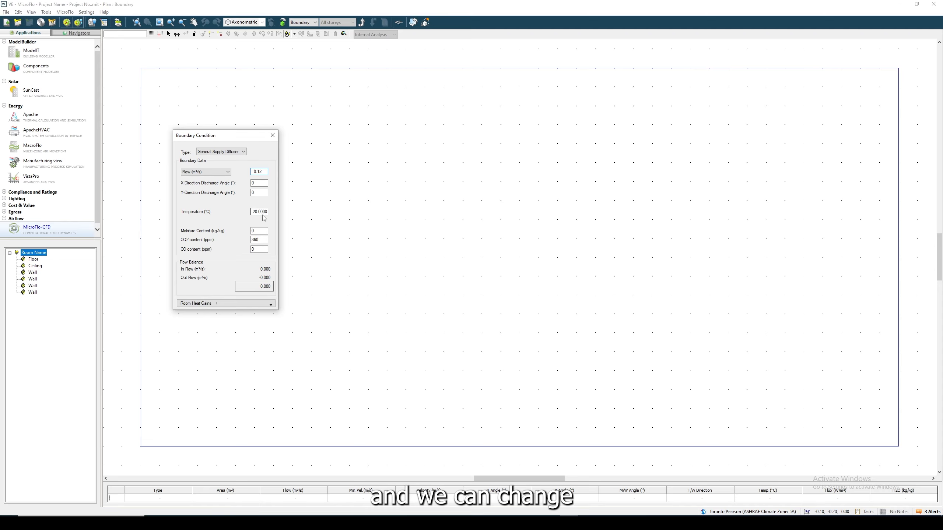
Switch to the open Word document and examine the leaving air temperature term in the heating mode space load equation
{"action": "left_click", "coordinate": [227, 523]}
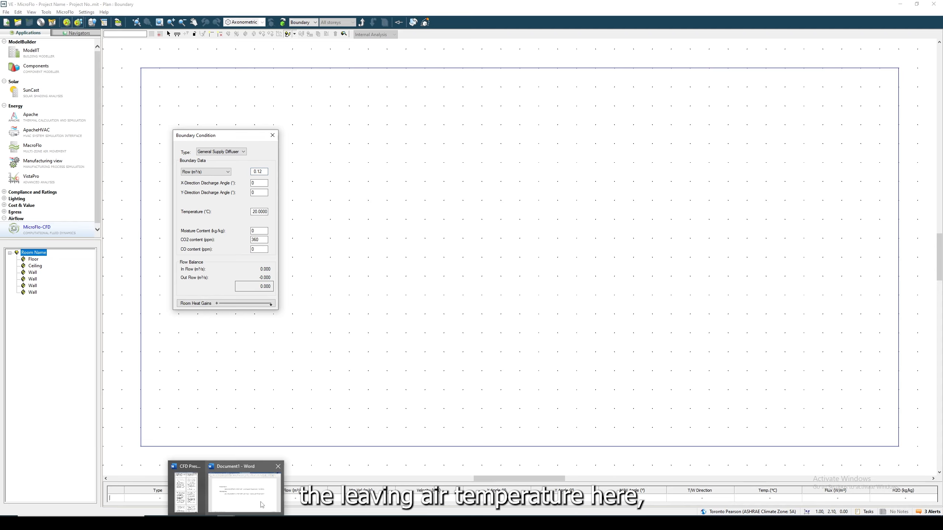
{"action": "left_click", "coordinate": [259, 500]}
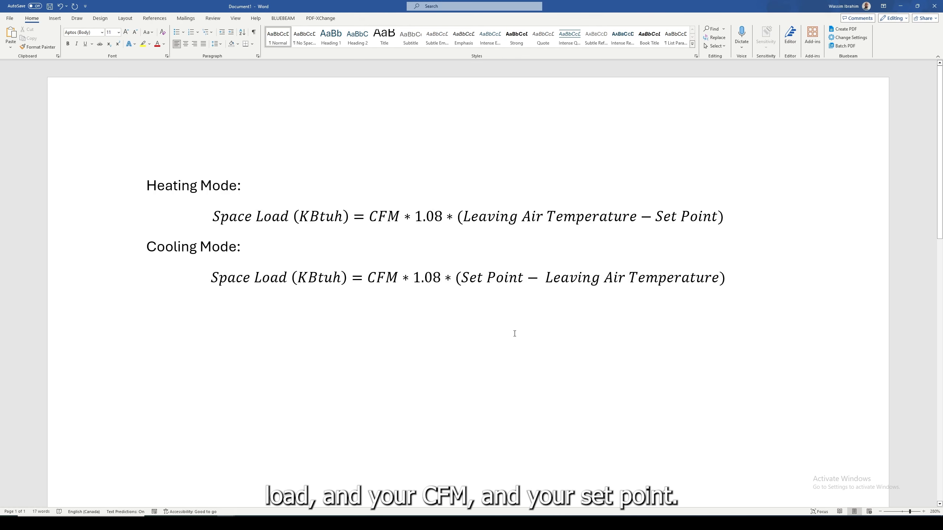
{"action": "left_click_drag", "start_coordinate": [636, 219], "coordinate": [463, 219]}
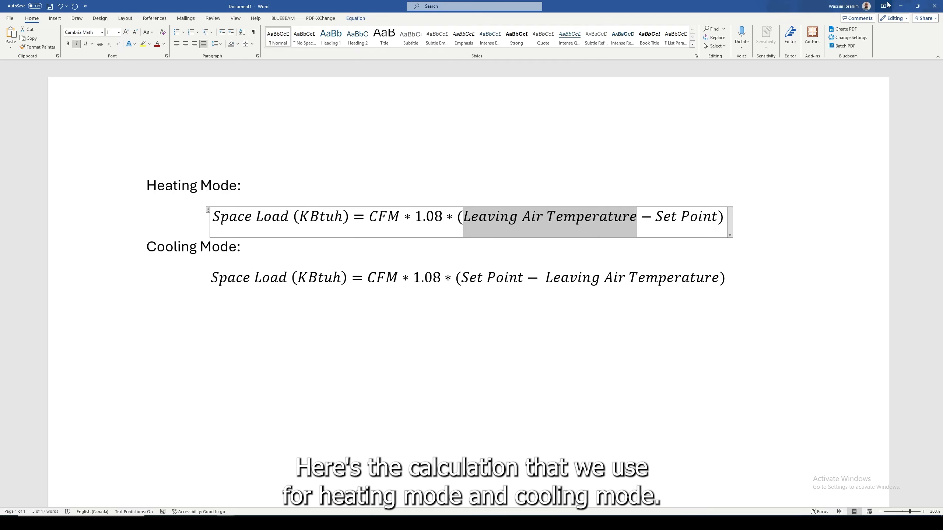
{"action": "left_click", "coordinate": [901, 6]}
Set the supply temperature to 26 °C and draw a general supply diffuser about 0.20 by 0.20 m in the ceiling's left half
{"action": "left_click_drag", "start_coordinate": [252, 212], "coordinate": [256, 212]}
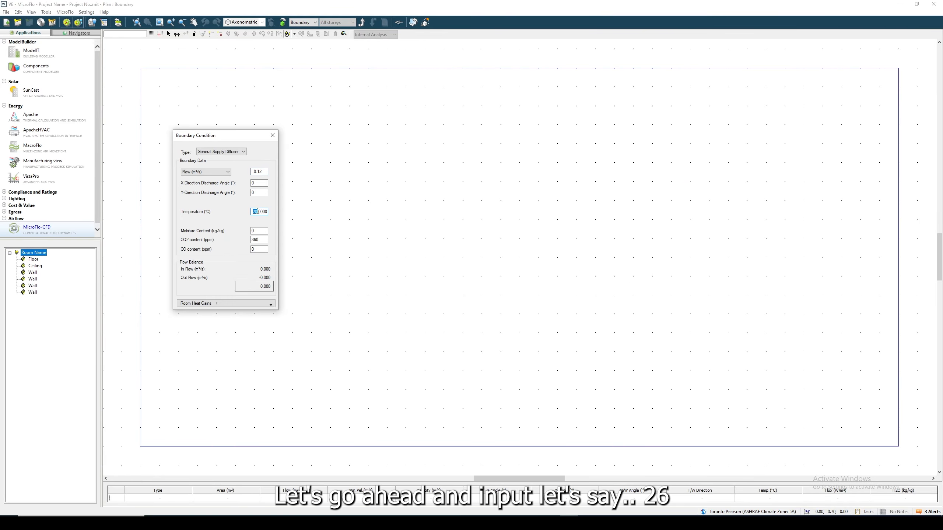
{"action": "type", "text": "2"}
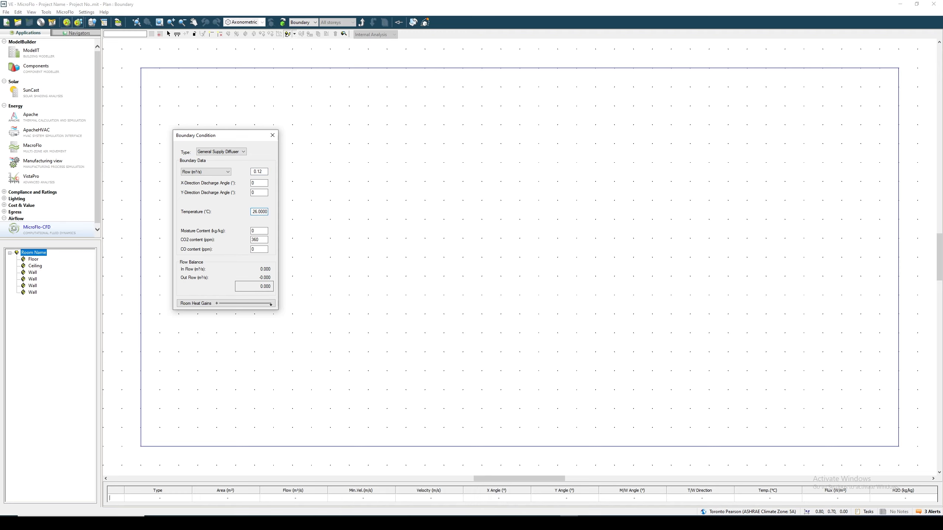
{"action": "left_click", "coordinate": [292, 164]}
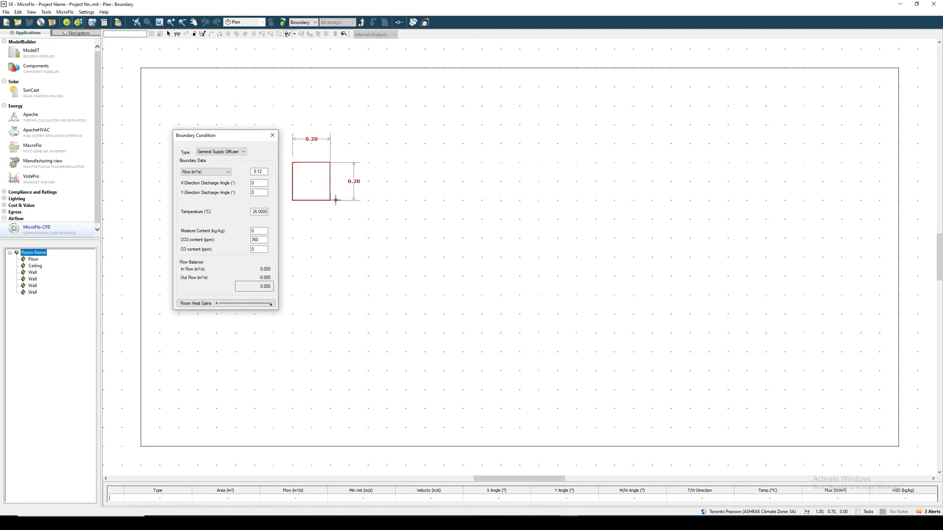
{"action": "left_click", "coordinate": [336, 200]}
Draw a 4-Way Supply Diffuser about 0.40 by 0.20 m in the ceiling's right half, level with the square diffuser
{"action": "left_click", "coordinate": [221, 151]}
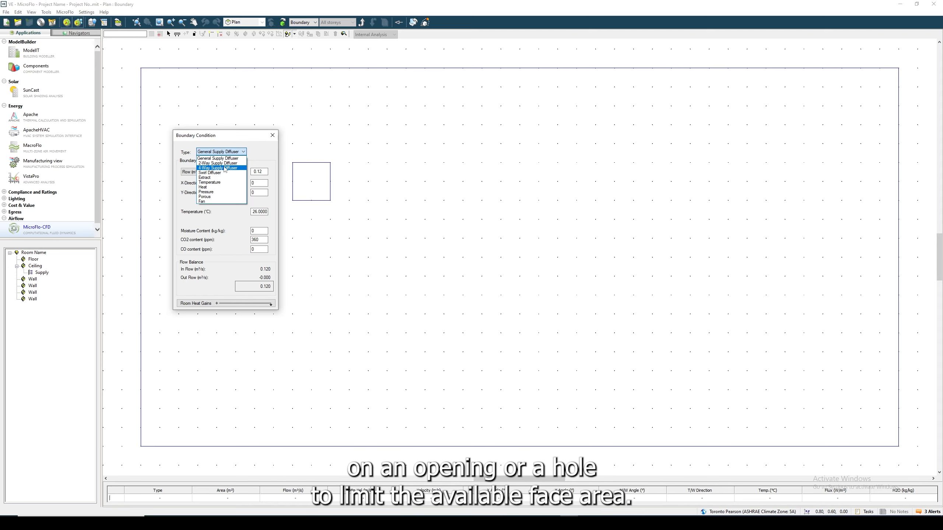
{"action": "left_click", "coordinate": [225, 169]}
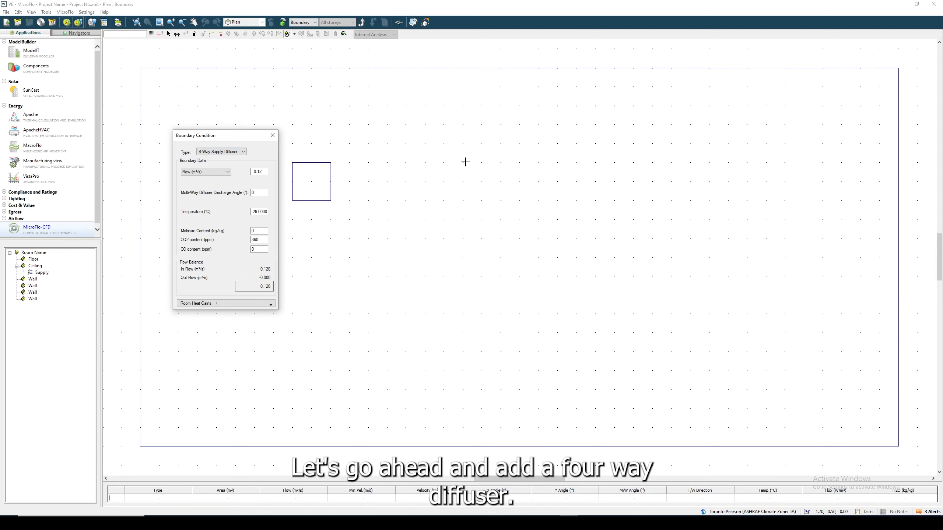
{"action": "left_click", "coordinate": [653, 164]}
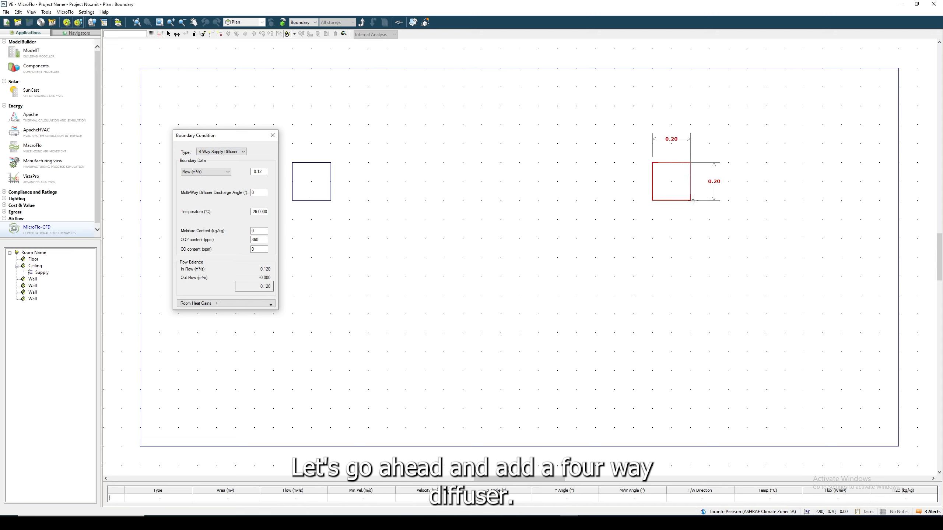
{"action": "left_click", "coordinate": [728, 201]}
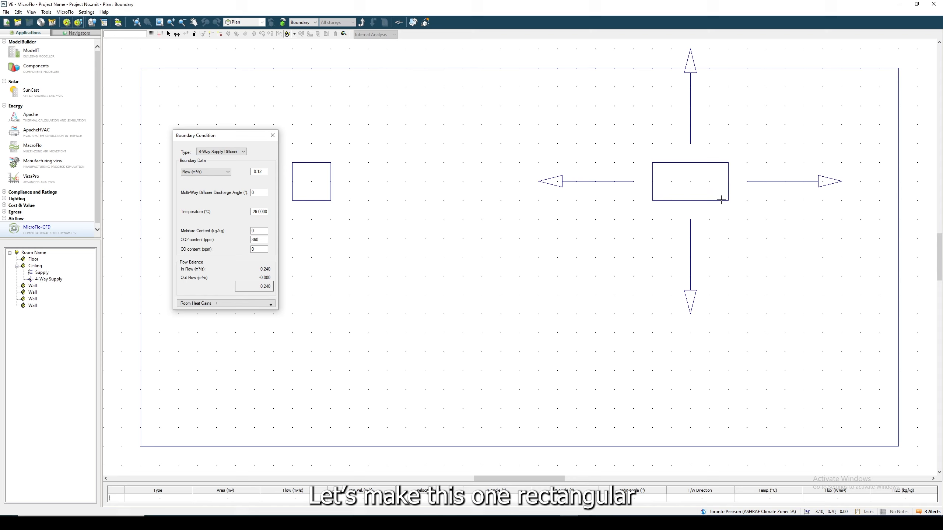
{"action": "left_click", "coordinate": [260, 193]}
{"action": "double_click", "coordinate": [259, 193]}
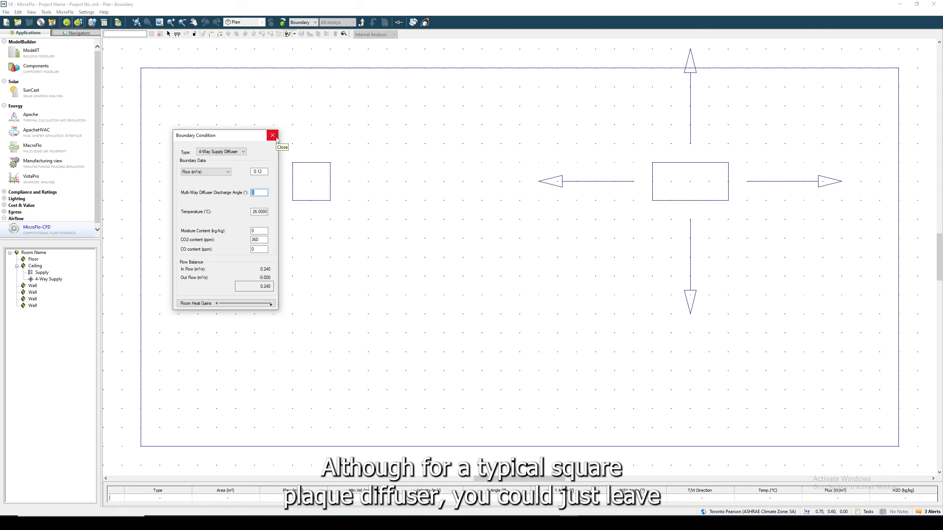
Draw an Extract about 0.50 by 0.20 m with a 0.12 m³/s flow between and below the two diffusers, and close the boundary settings
{"action": "left_click", "coordinate": [222, 152]}
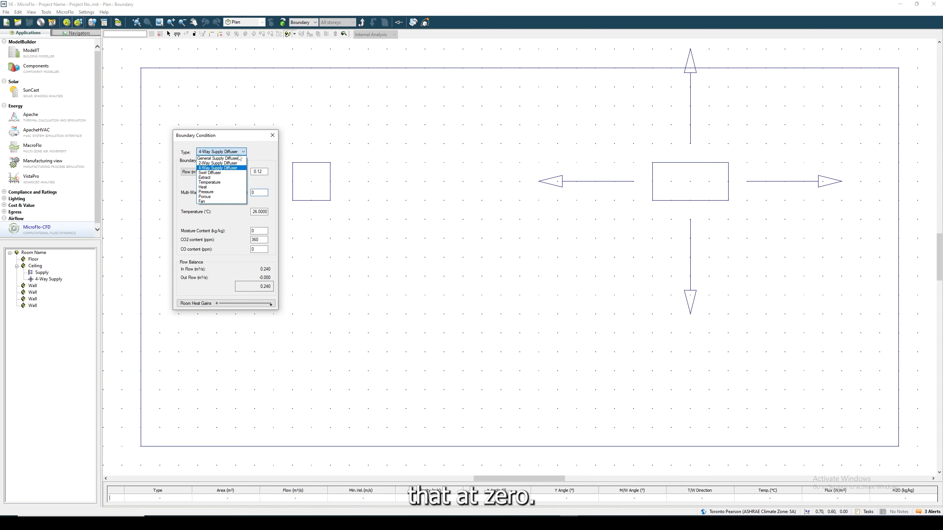
{"action": "left_click", "coordinate": [219, 178]}
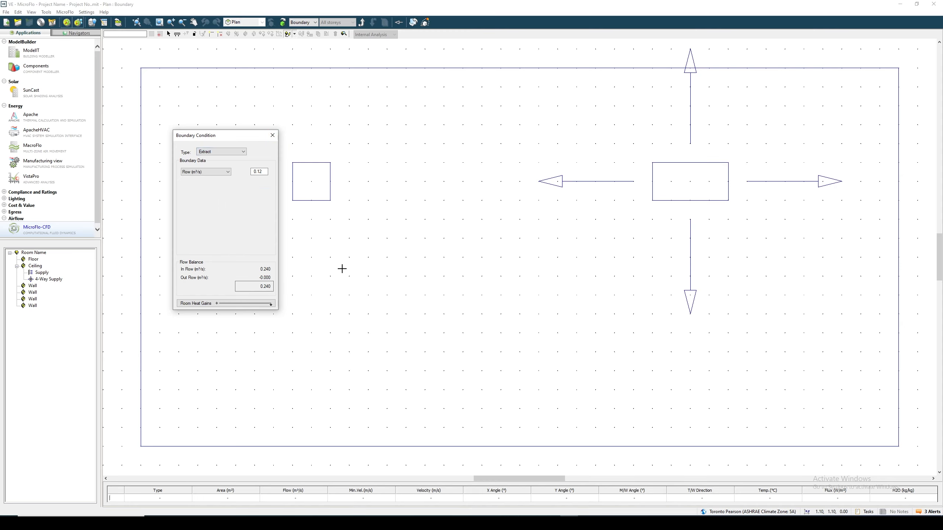
{"action": "left_click_drag", "start_coordinate": [426, 303], "coordinate": [512, 327]}
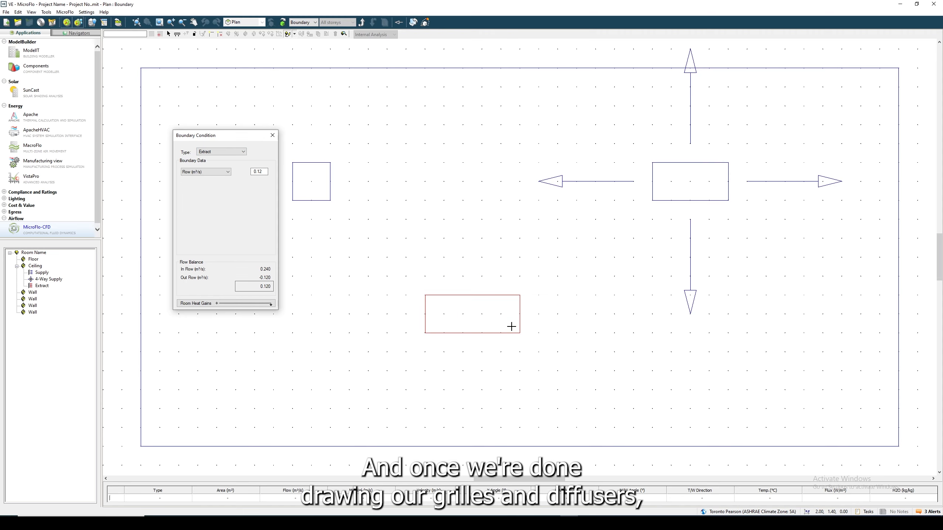
{"action": "left_click", "coordinate": [273, 136]}
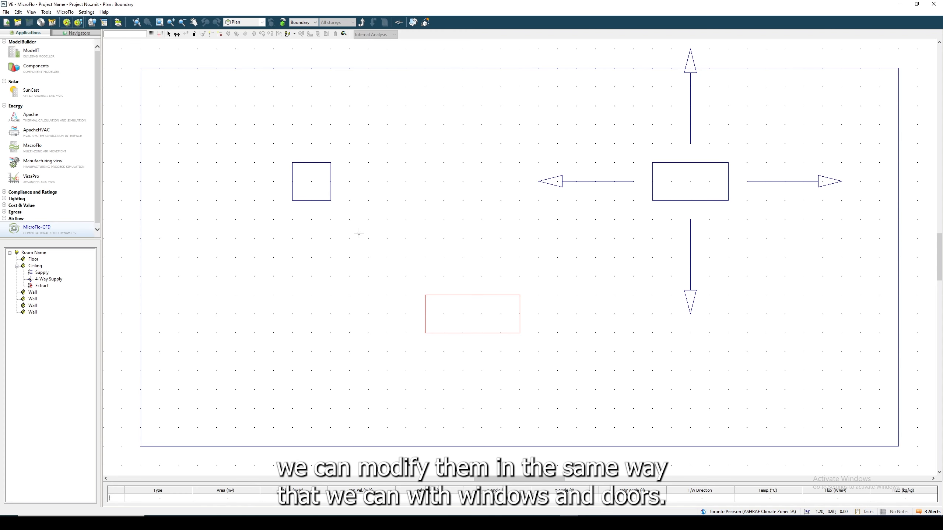
Select the ceiling extract and draw a vertical construction line about 0.30 m long beneath it, up from the ceiling's lower edge
{"action": "left_click_drag", "start_coordinate": [369, 241], "coordinate": [545, 357]}
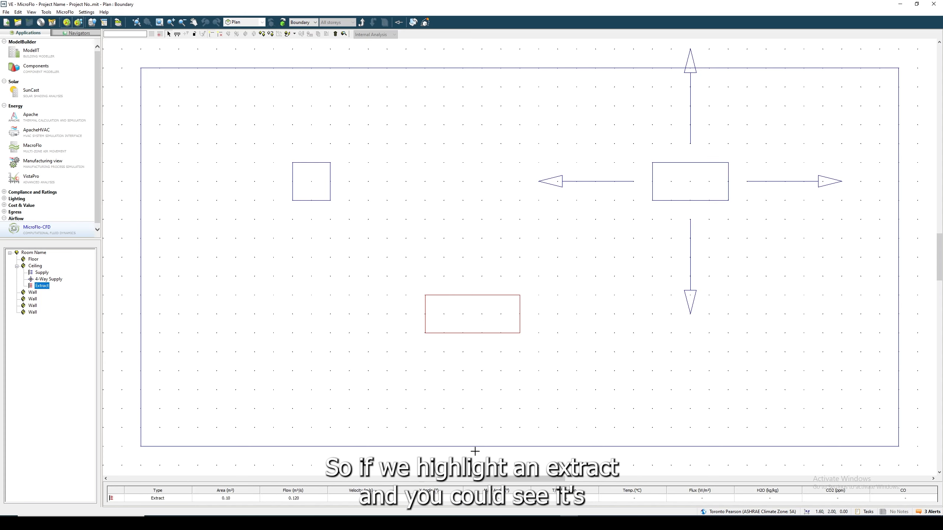
{"action": "left_click", "coordinate": [480, 391]}
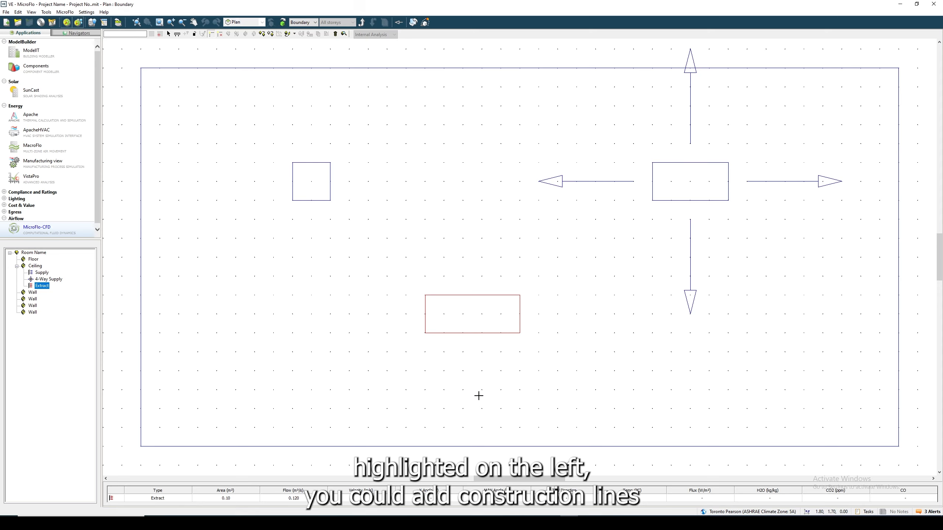
{"action": "left_click", "coordinate": [477, 443]}
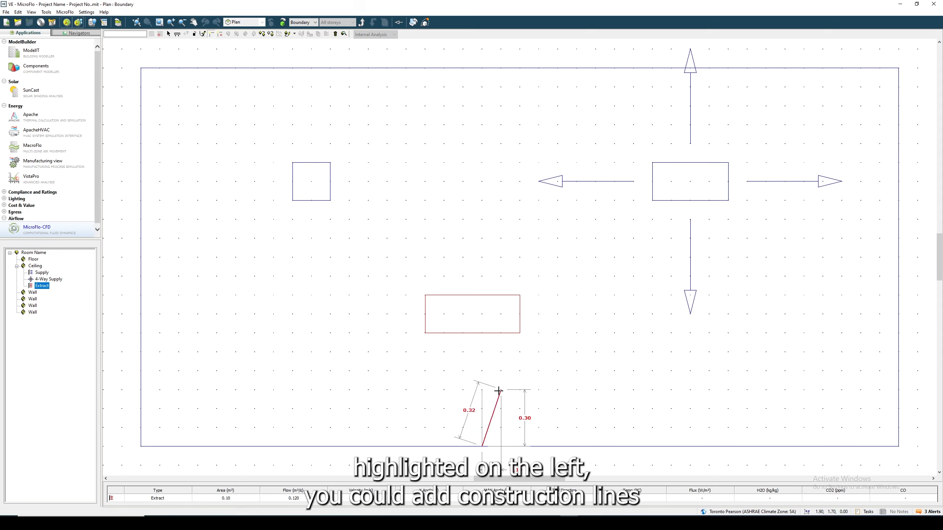
{"action": "key", "text": "Escape"}
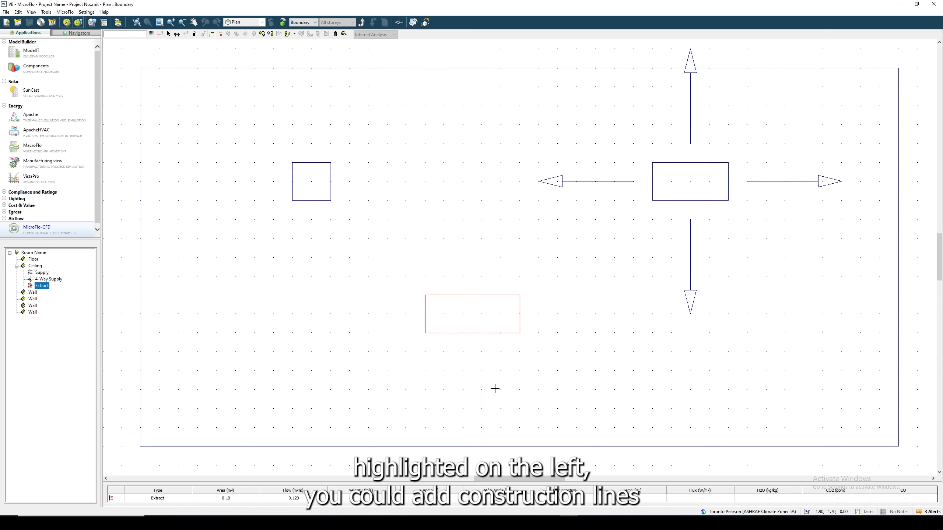
Move the ceiling extract down to meet the upper end of the construction line, and delete the extra copy beside it
{"action": "left_click", "coordinate": [270, 33]}
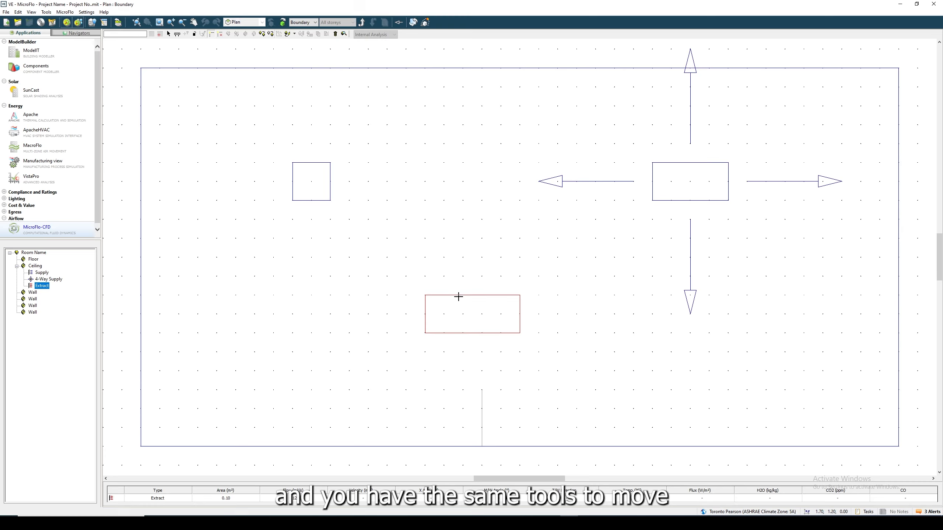
{"action": "left_click_drag", "start_coordinate": [492, 302], "coordinate": [342, 365]}
{"action": "left_click", "coordinate": [262, 36]}
{"action": "left_click_drag", "start_coordinate": [284, 335], "coordinate": [414, 408]}
{"action": "key", "text": "Delete"}
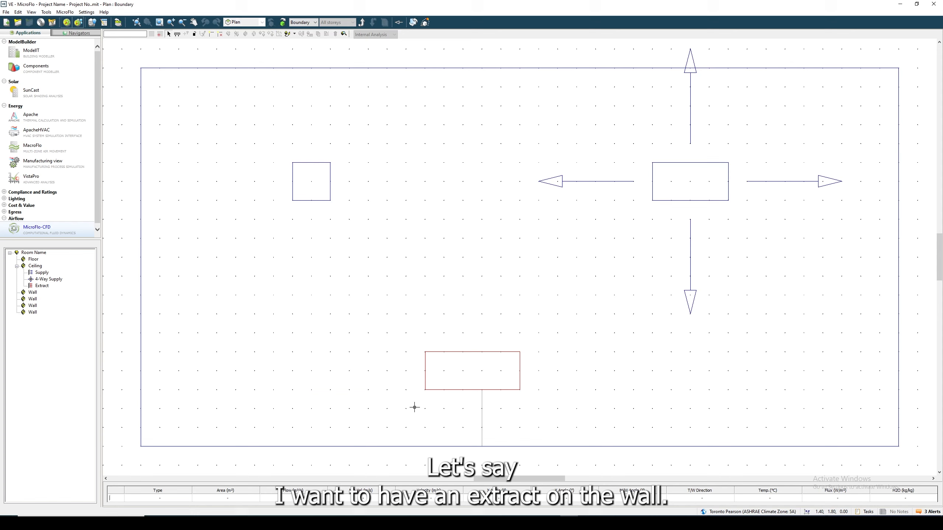
Add an Extract about 0.20 by 0.20 m with a 0.12 m³/s flow low on the short end wall opposite the door
{"action": "left_click", "coordinate": [362, 23]}
{"action": "left_click", "coordinate": [379, 210]}
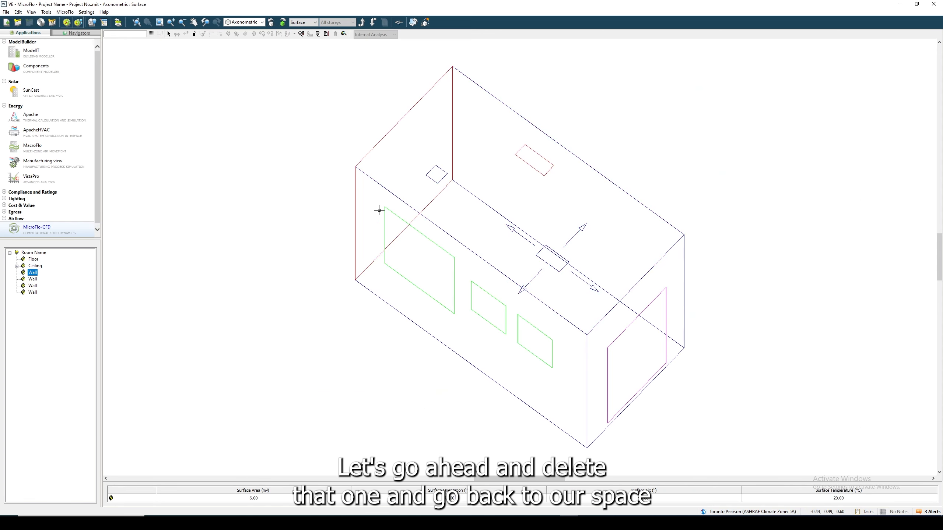
{"action": "left_click", "coordinate": [16, 266]}
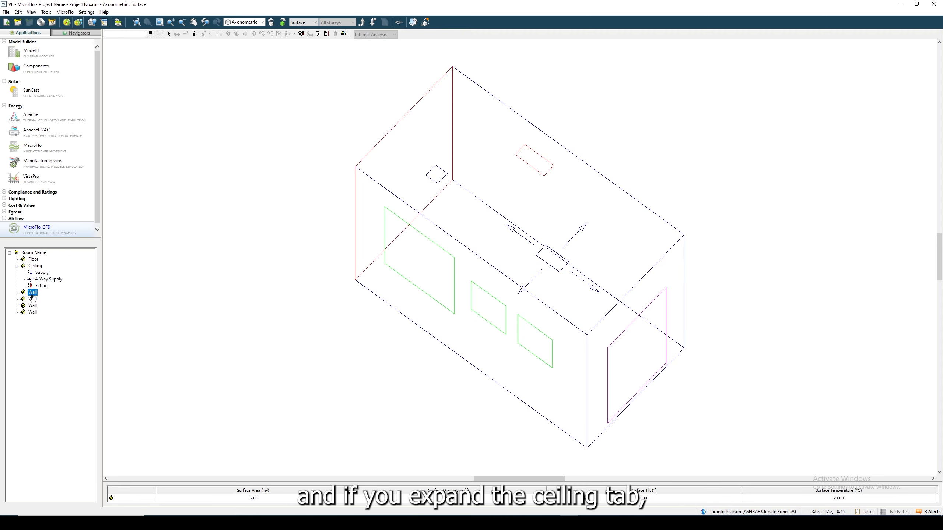
{"action": "left_click", "coordinate": [373, 23]}
{"action": "left_click", "coordinate": [288, 34]}
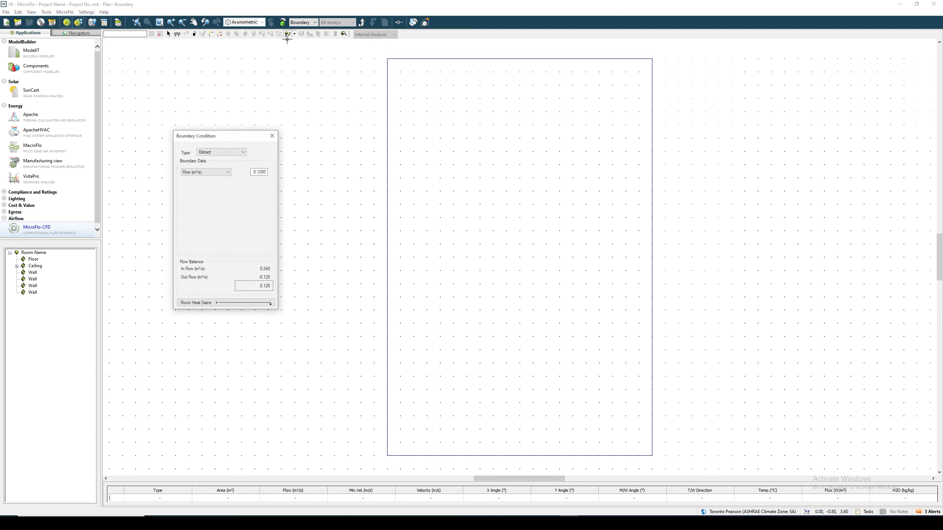
{"action": "left_click", "coordinate": [495, 393]}
{"action": "left_click", "coordinate": [520, 416]}
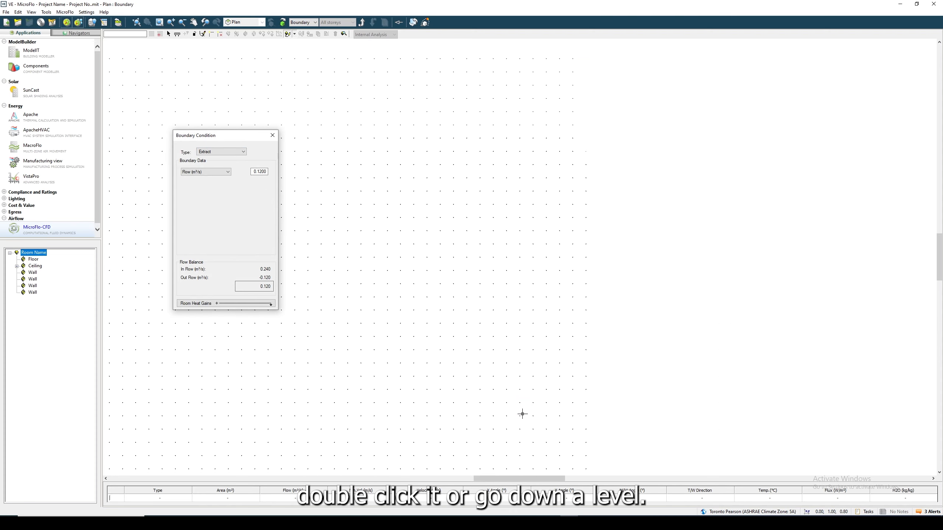
{"action": "left_click", "coordinate": [274, 137]}
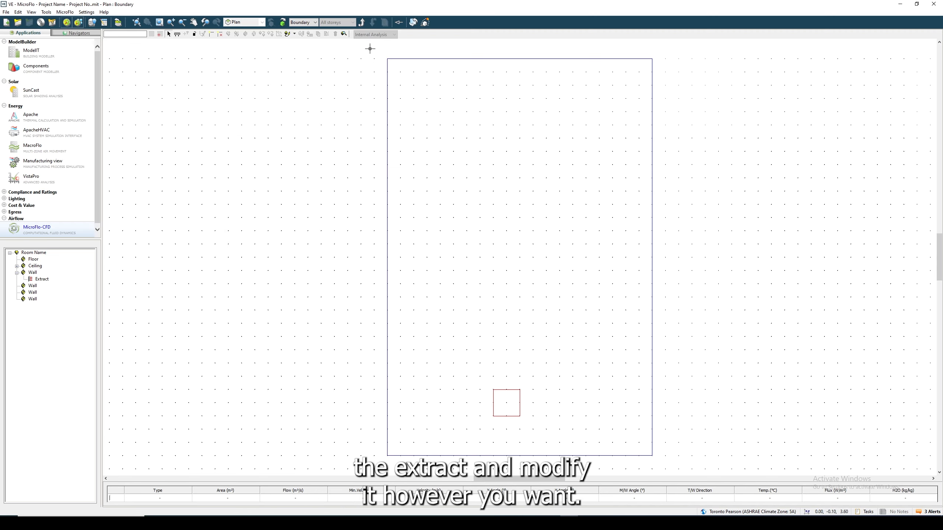
Go back to the ceiling's boundaries and review the flow and temperature values of the 4-way supply diffuser
{"action": "left_click", "coordinate": [362, 23]}
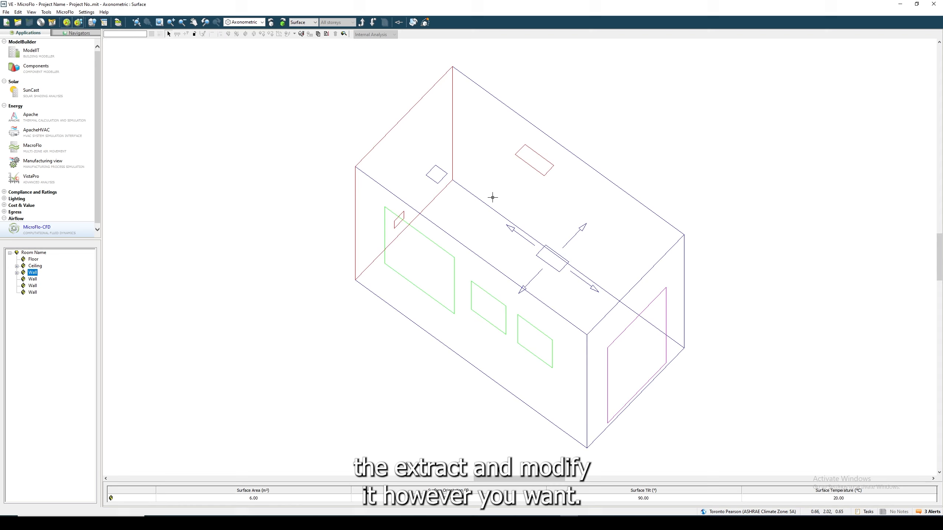
{"action": "left_click", "coordinate": [36, 266]}
{"action": "left_click", "coordinate": [372, 23]}
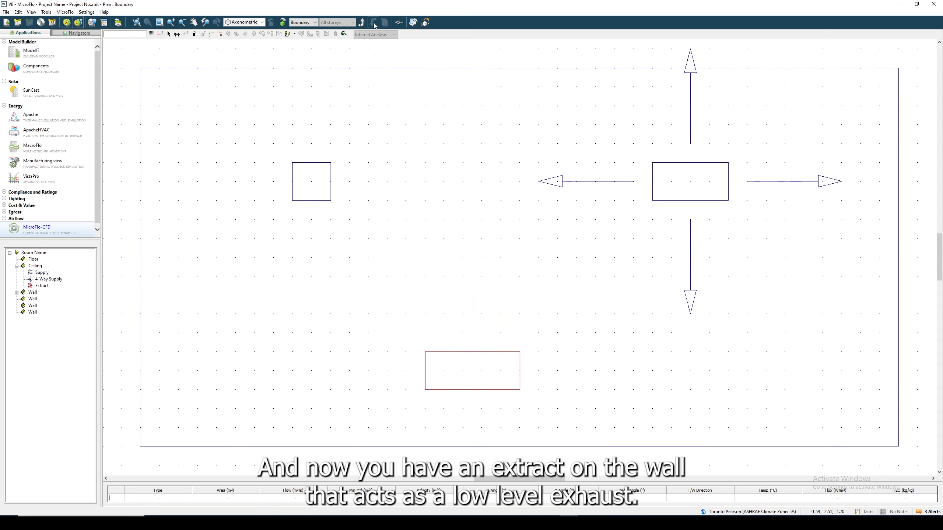
{"action": "left_click", "coordinate": [673, 181]}
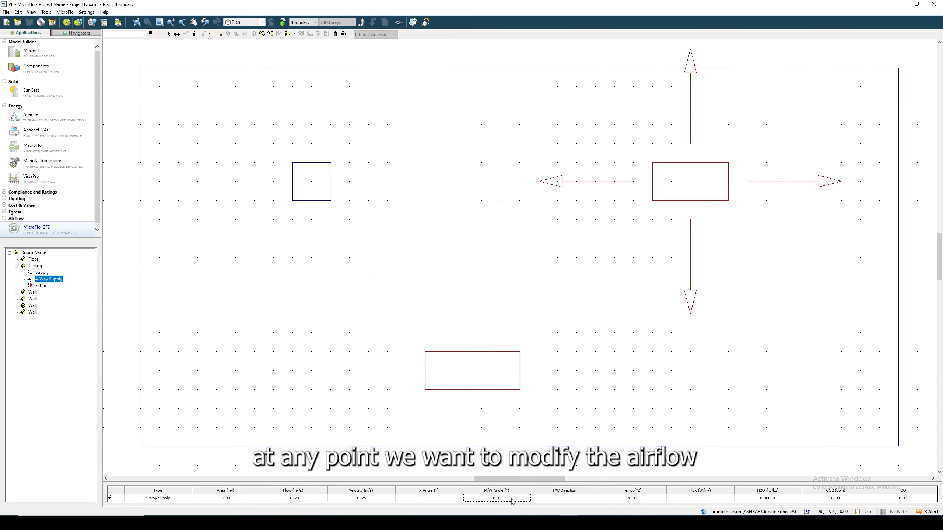
{"action": "left_click", "coordinate": [308, 498]}
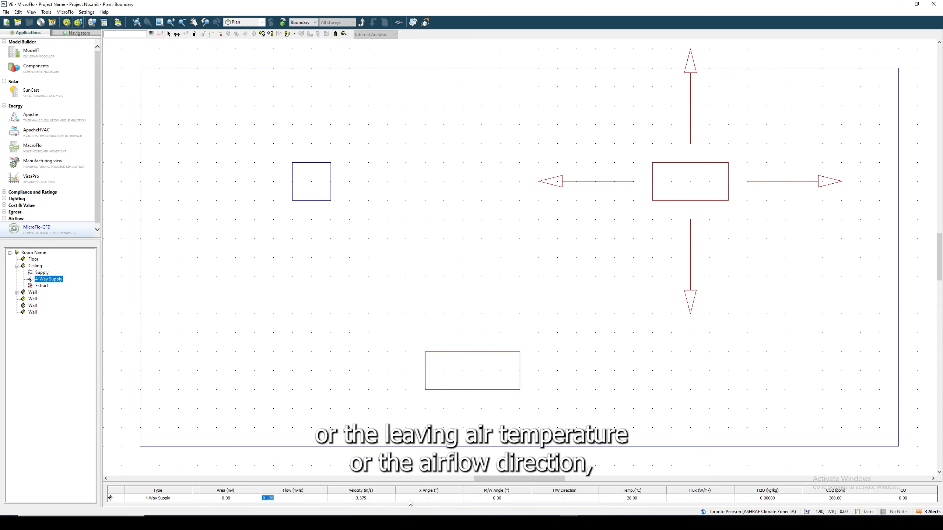
{"action": "left_click", "coordinate": [645, 499]}
{"action": "left_click", "coordinate": [606, 498]}
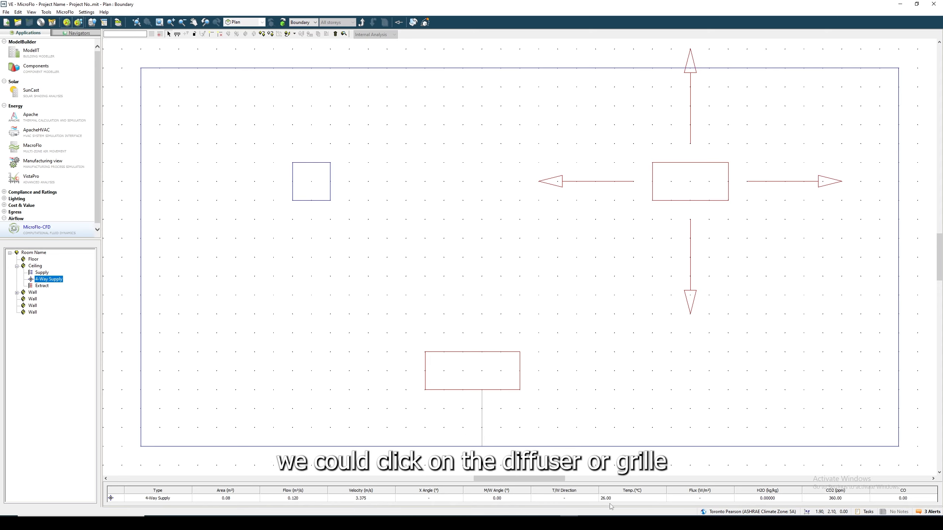
{"action": "key", "text": "Return"}
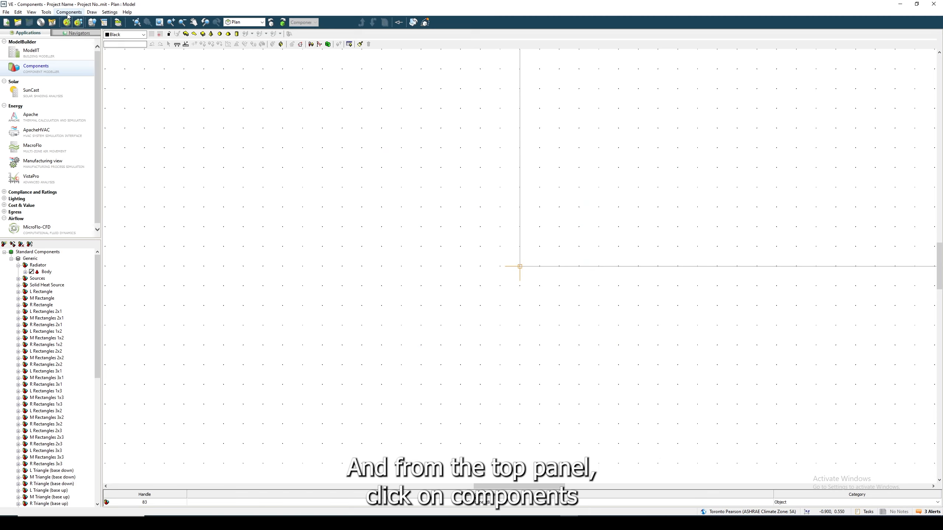
Import the "w_custom - Horizontal man render.gem" file as a component
{"action": "left_click", "coordinate": [68, 12]}
{"action": "left_click", "coordinate": [93, 59]}
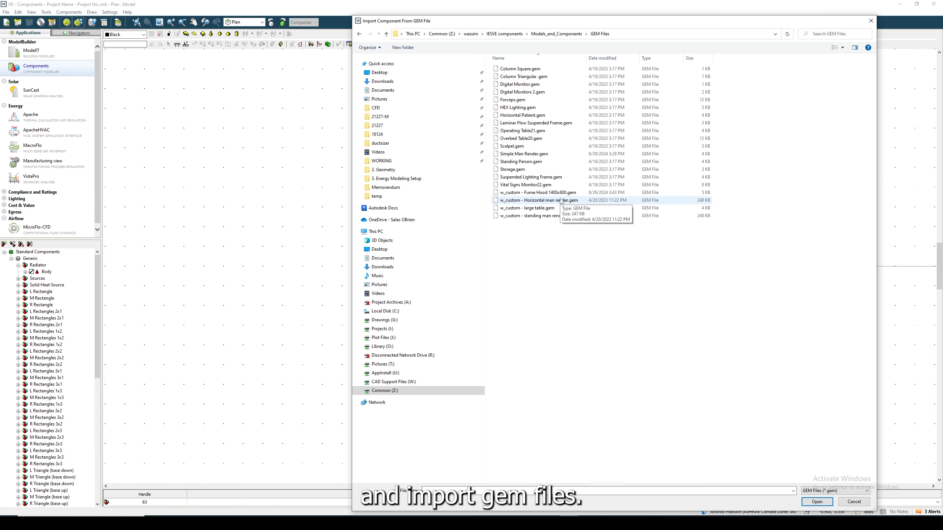
{"action": "double_click", "coordinate": [539, 200]}
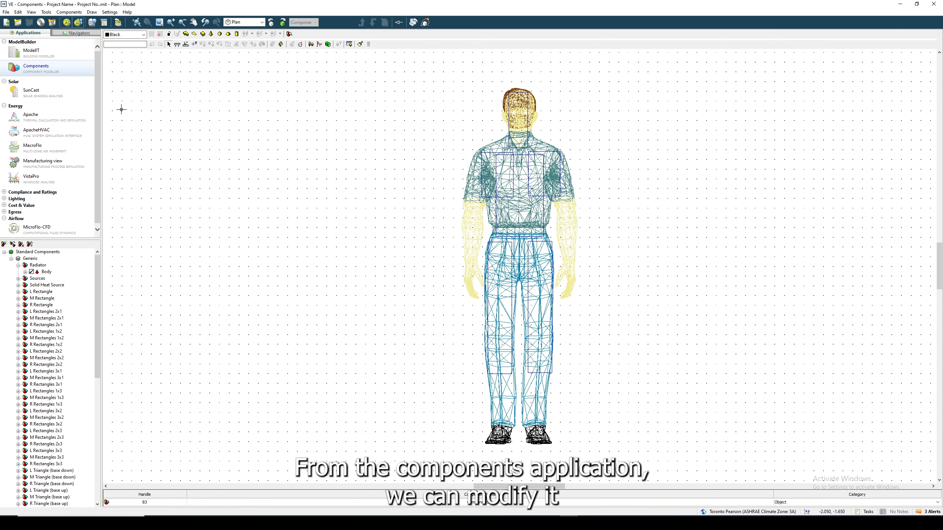
Select the whole imported man figure to look over the geometry modification tools
{"action": "left_click", "coordinate": [194, 34]}
{"action": "left_click_drag", "start_coordinate": [449, 110], "coordinate": [602, 310]}
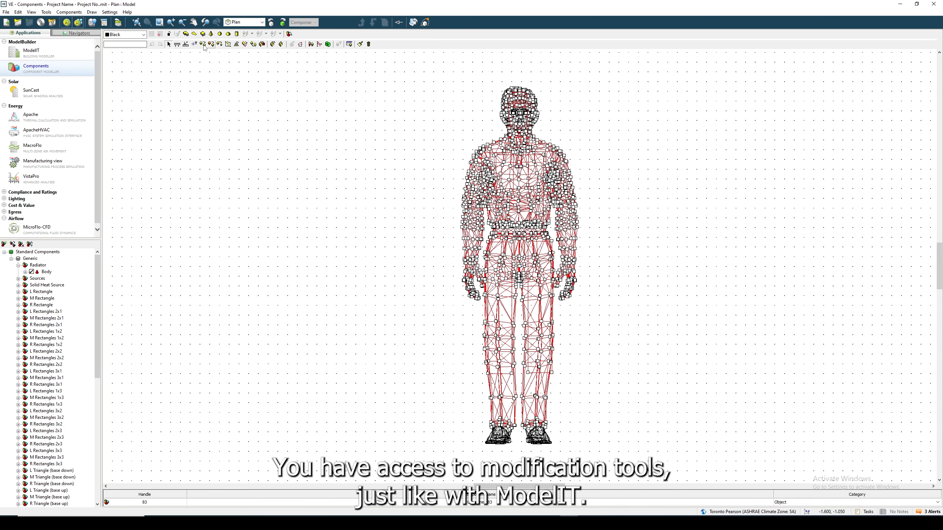
{"action": "left_click", "coordinate": [262, 43]}
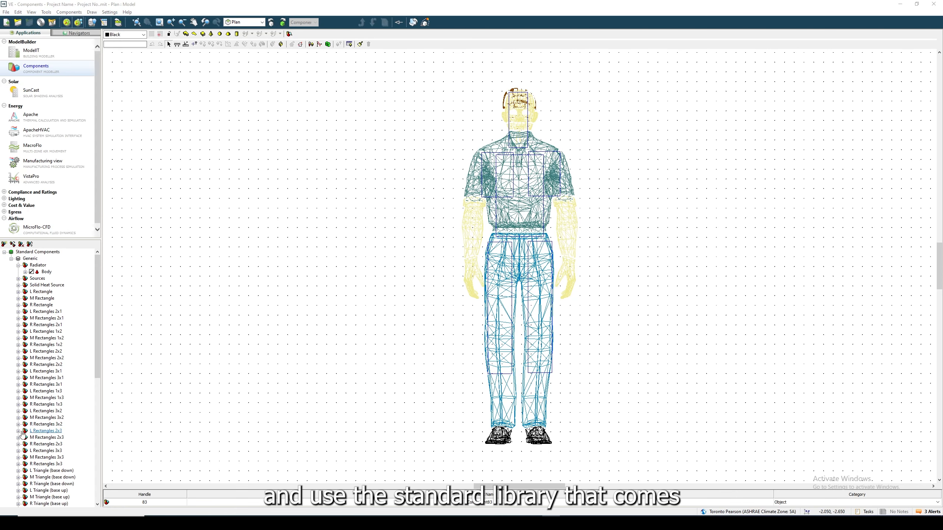
Preview Chair 1 in the Office Chairs component library and import it
{"action": "left_click", "coordinate": [69, 12]}
{"action": "left_click", "coordinate": [83, 112]}
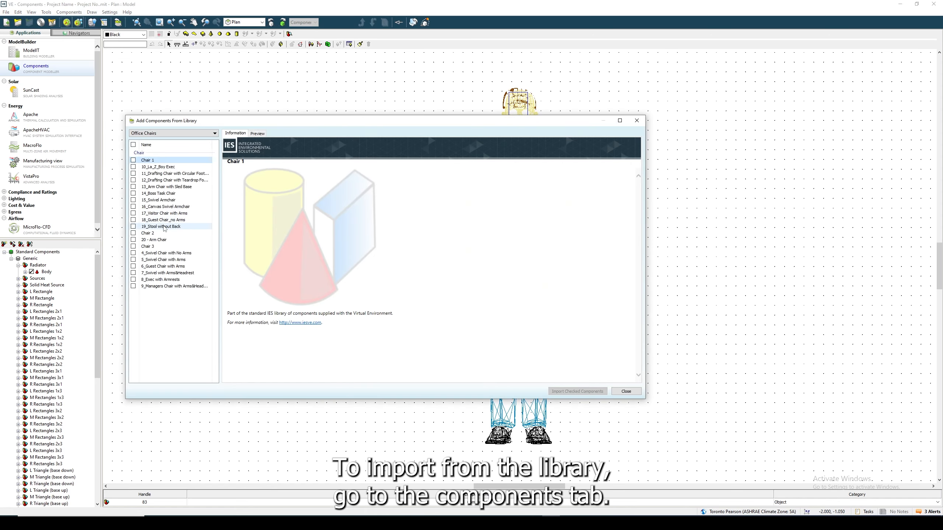
{"action": "left_click", "coordinate": [257, 133]}
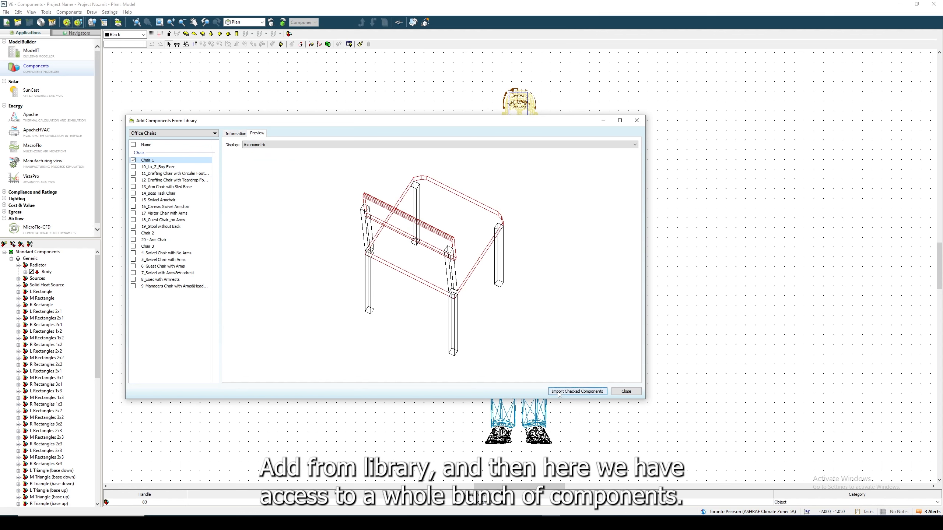
{"action": "left_click", "coordinate": [559, 392]}
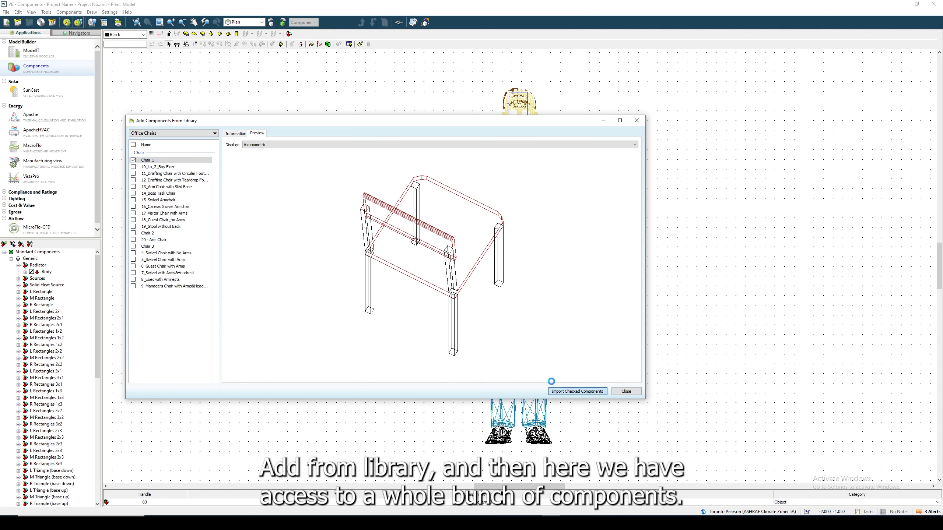
Preview and import the Executive Desk from the Office Desks library, and close the library
{"action": "left_click", "coordinate": [171, 134]}
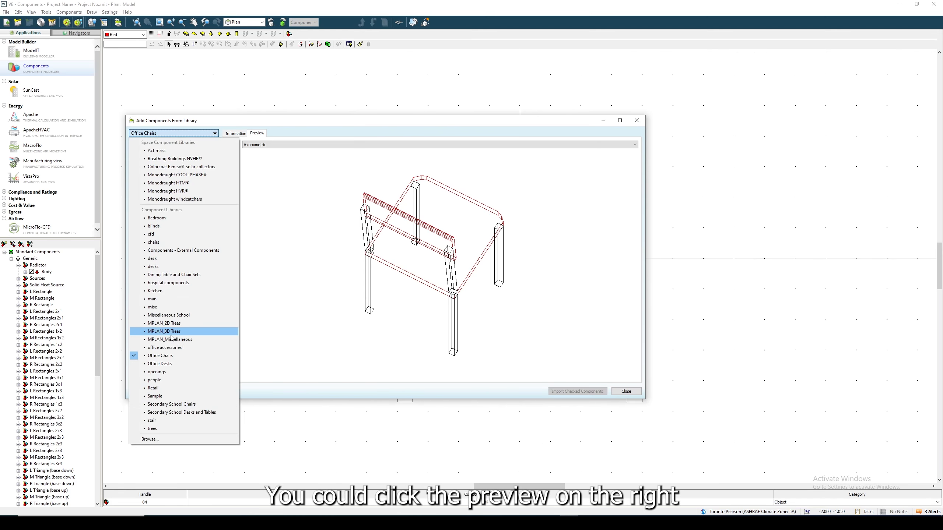
{"action": "left_click", "coordinate": [175, 364]}
{"action": "scroll", "coordinate": [183, 189], "scroll_direction": "down", "scroll_amount": 1}
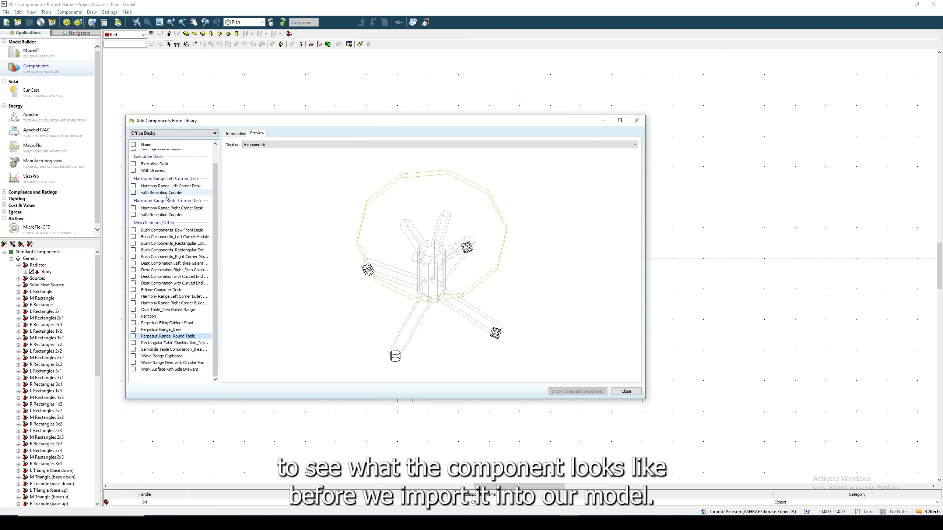
{"action": "left_click", "coordinate": [174, 164]}
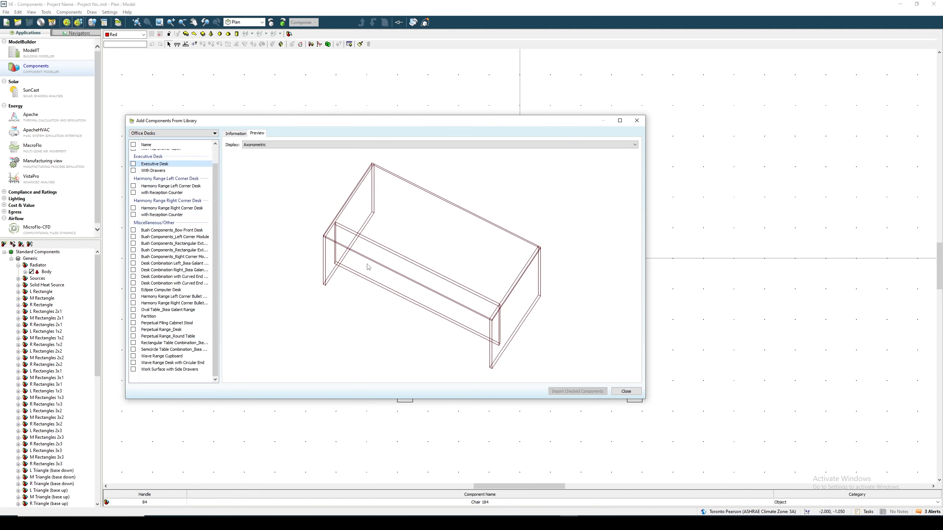
{"action": "left_click", "coordinate": [133, 165]}
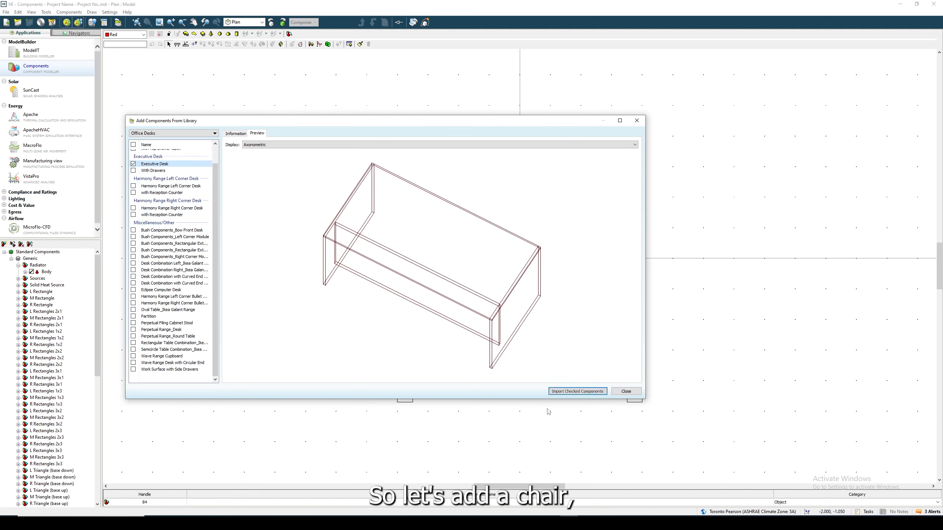
{"action": "left_click", "coordinate": [563, 392]}
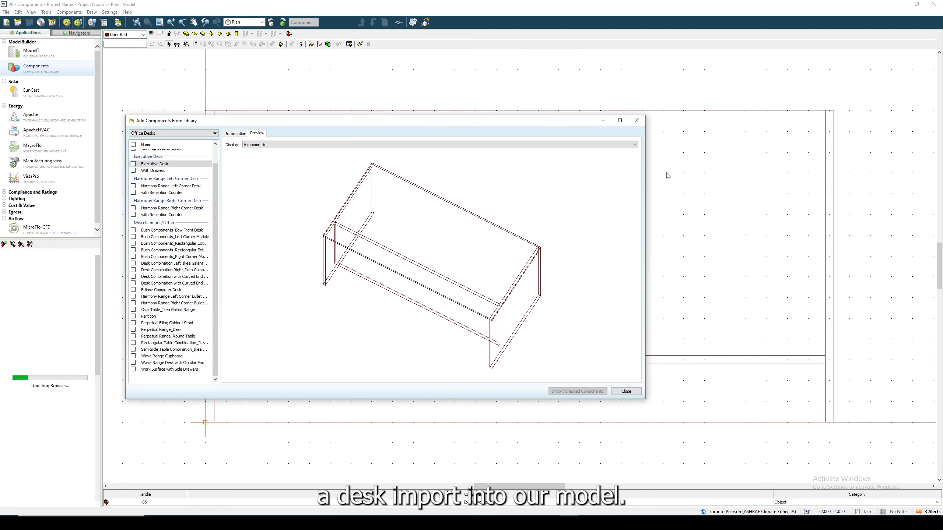
{"action": "left_click", "coordinate": [637, 121]}
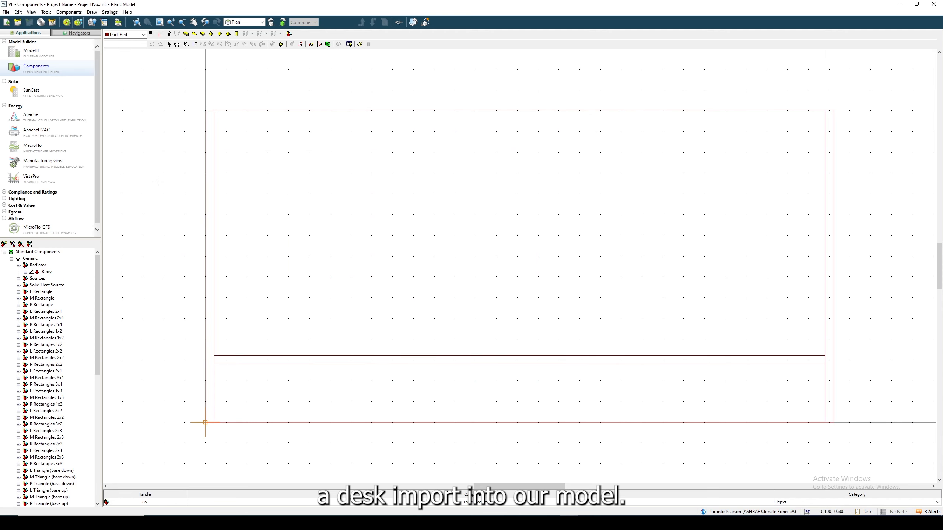
Switch to MicroFlo-CFD, open the room called Room Name at Component level, and show it in plan view for placing components
{"action": "left_click", "coordinate": [52, 230]}
{"action": "left_click", "coordinate": [454, 287]}
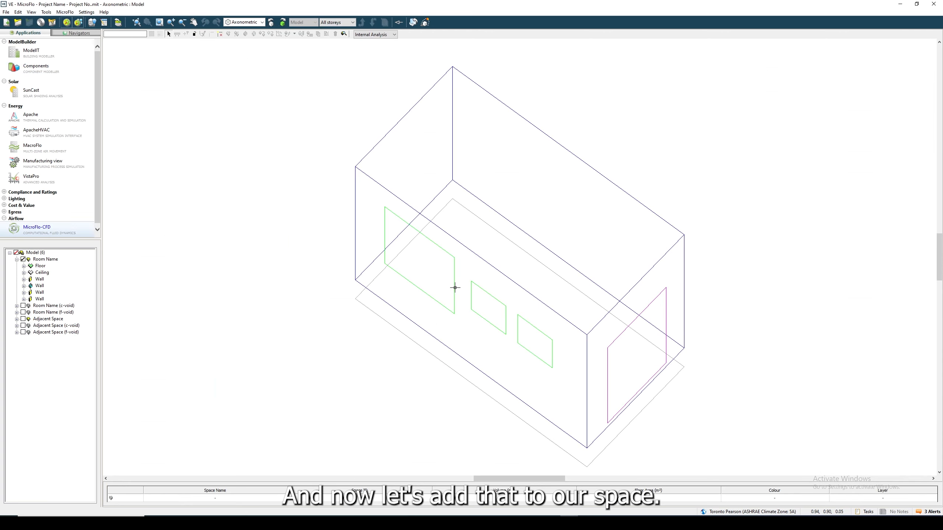
{"action": "left_click", "coordinate": [46, 260]}
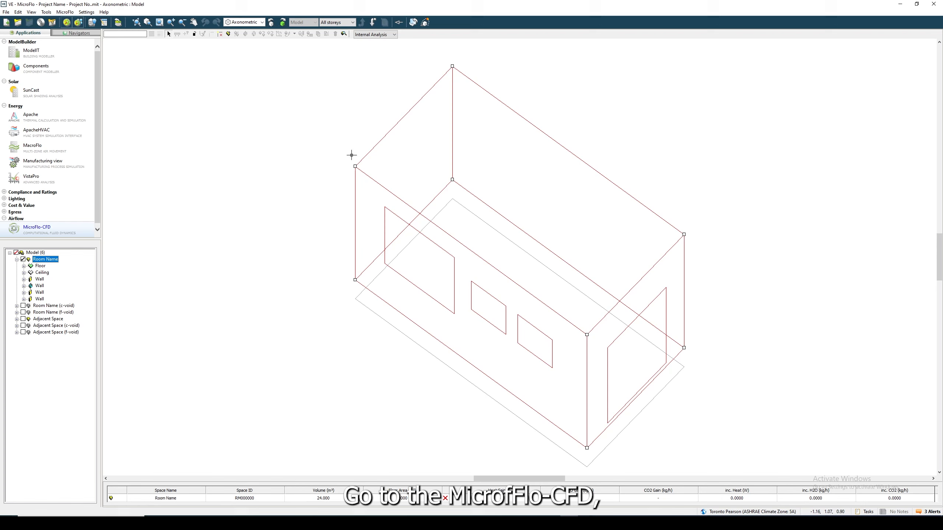
{"action": "left_click", "coordinate": [372, 23]}
{"action": "left_click", "coordinate": [307, 23]}
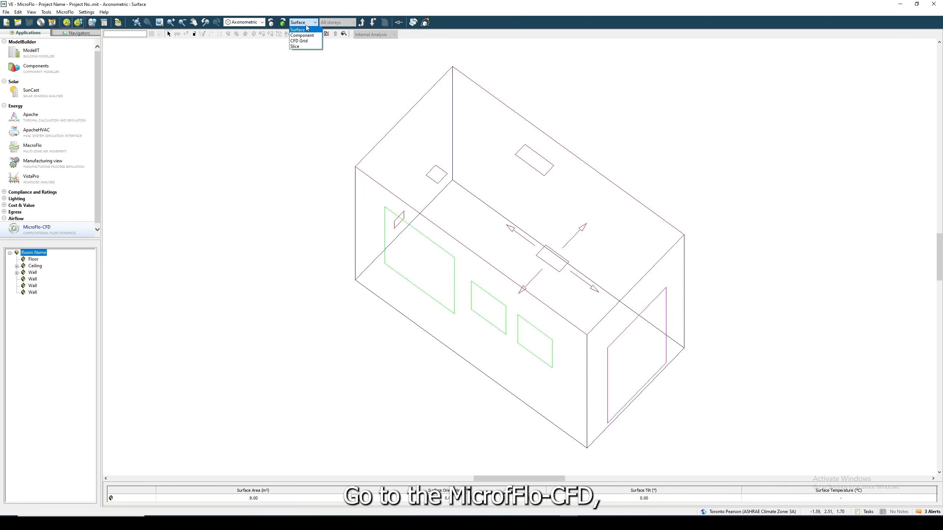
{"action": "left_click", "coordinate": [302, 35]}
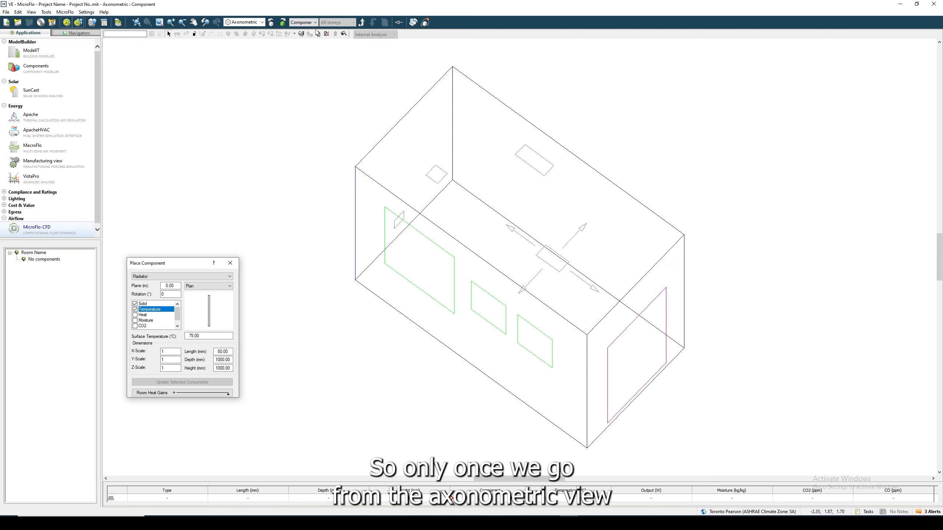
{"action": "left_click", "coordinate": [263, 22]}
{"action": "left_click", "coordinate": [259, 31]}
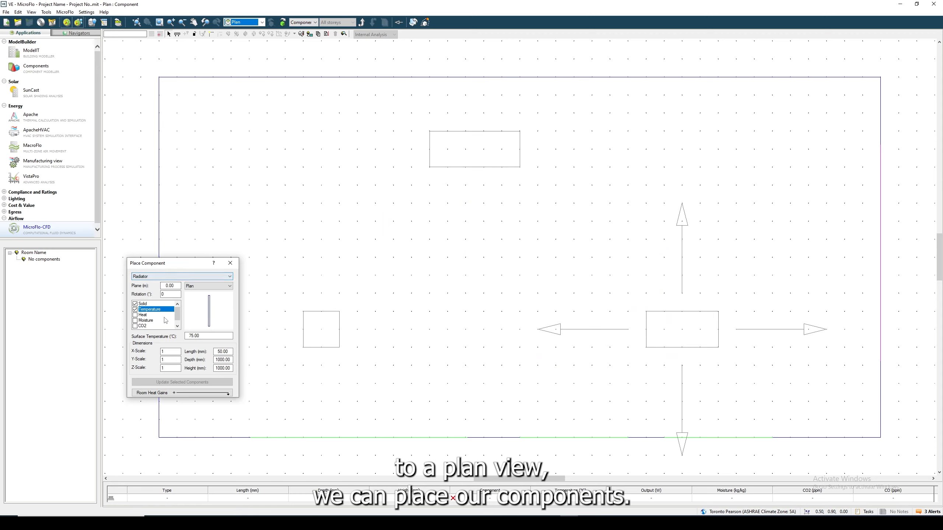
{"action": "left_click_drag", "start_coordinate": [184, 266], "coordinate": [96, 181]}
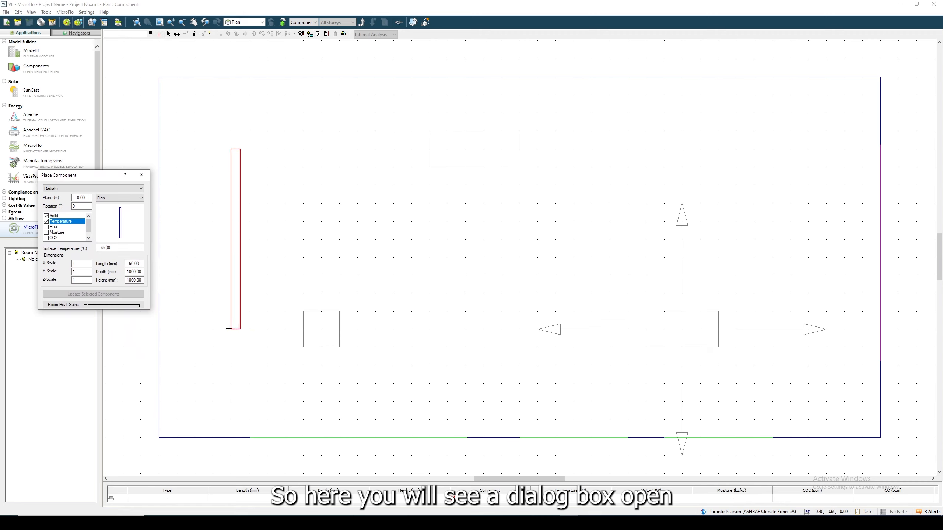
Set the radiator's depth and height to 500 mm each
{"action": "double_click", "coordinate": [129, 264]}
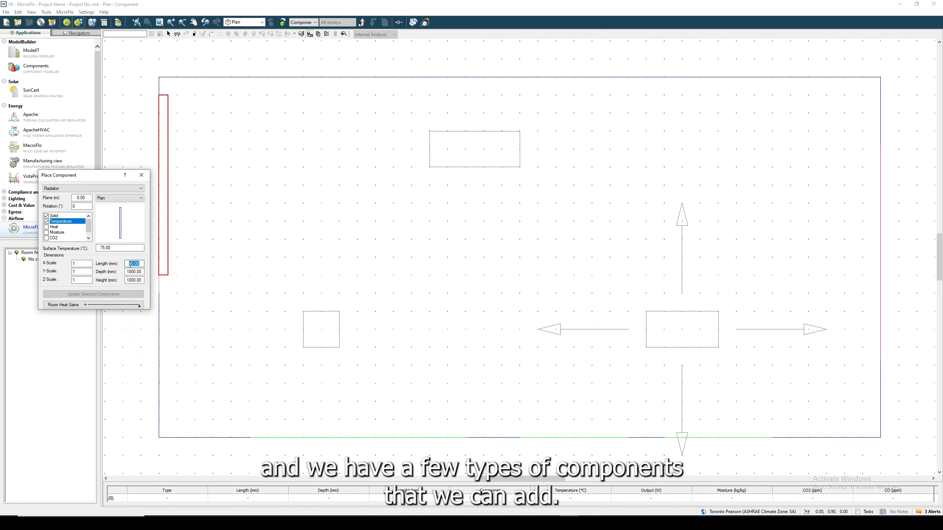
{"action": "left_click_drag", "start_coordinate": [142, 272], "coordinate": [129, 272]}
{"action": "type", "text": "5"}
{"action": "left_click_drag", "start_coordinate": [142, 281], "coordinate": [127, 281]}
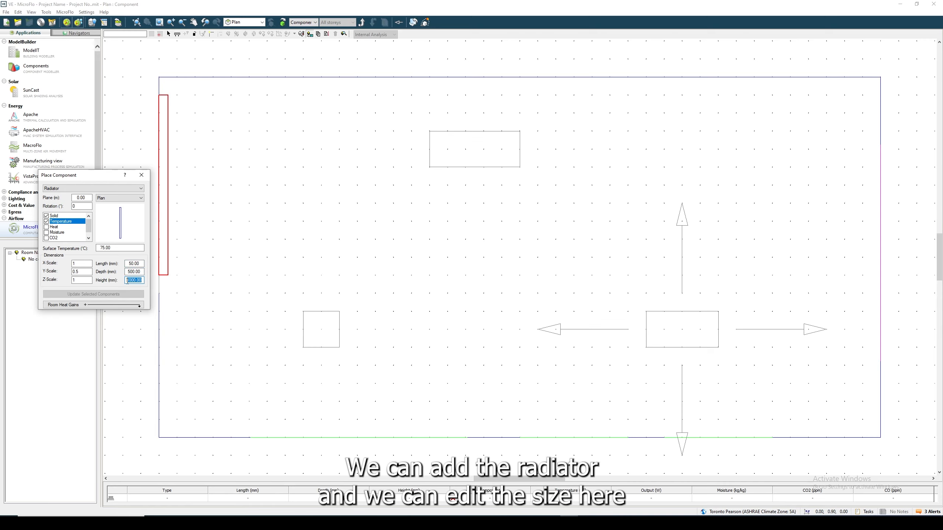
{"action": "type", "text": "500"}
Make the radiator a 200 W heat source on a 0.10 m plane and place it about 0.1 m from the short wall opposite the door
{"action": "left_click", "coordinate": [49, 227]}
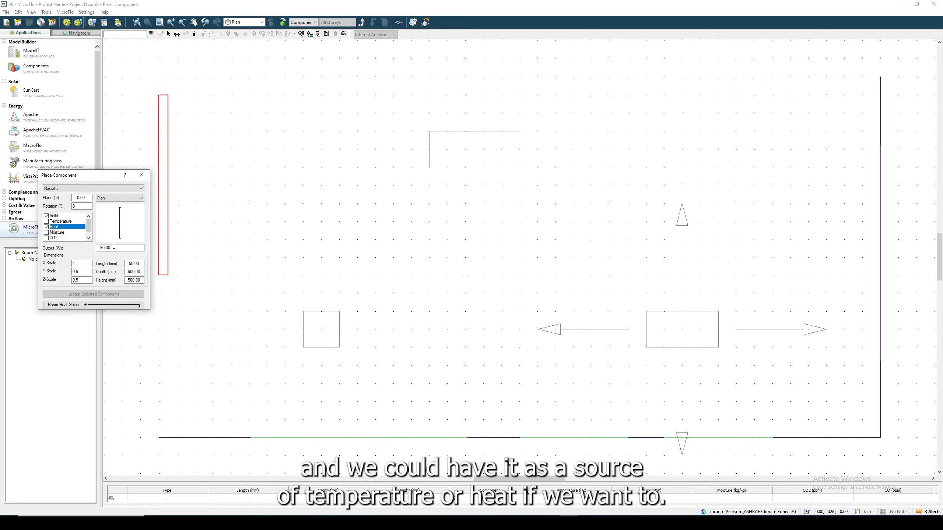
{"action": "left_click_drag", "start_coordinate": [110, 249], "coordinate": [100, 248]}
{"action": "type", "text": "200"}
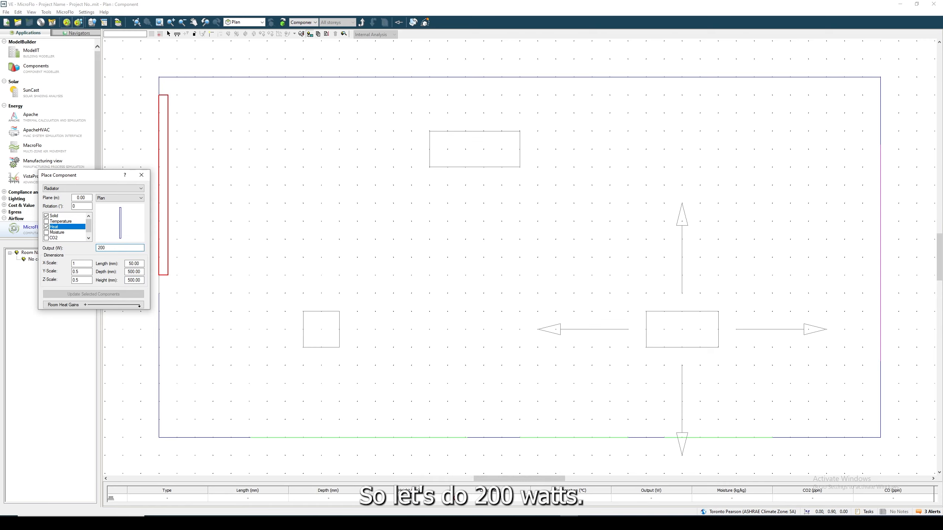
{"action": "left_click_drag", "start_coordinate": [90, 197], "coordinate": [75, 198]}
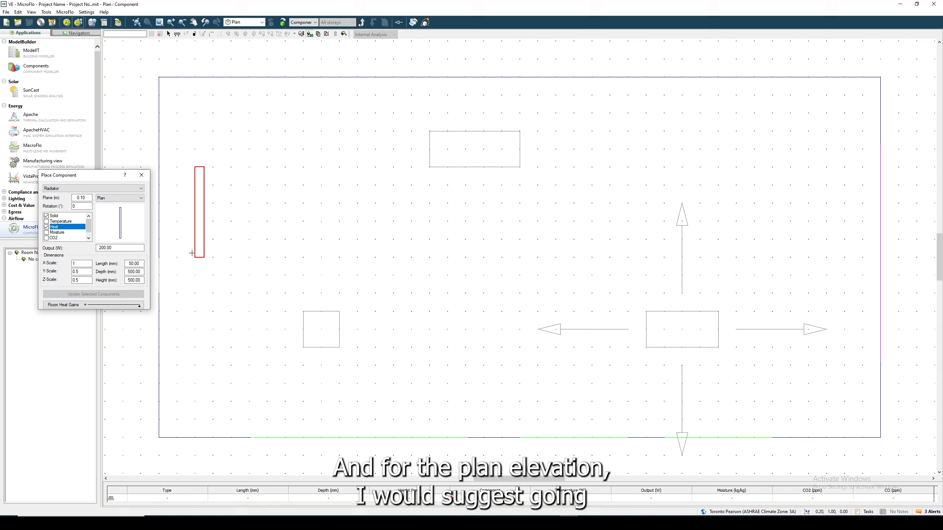
{"action": "left_click", "coordinate": [184, 303]}
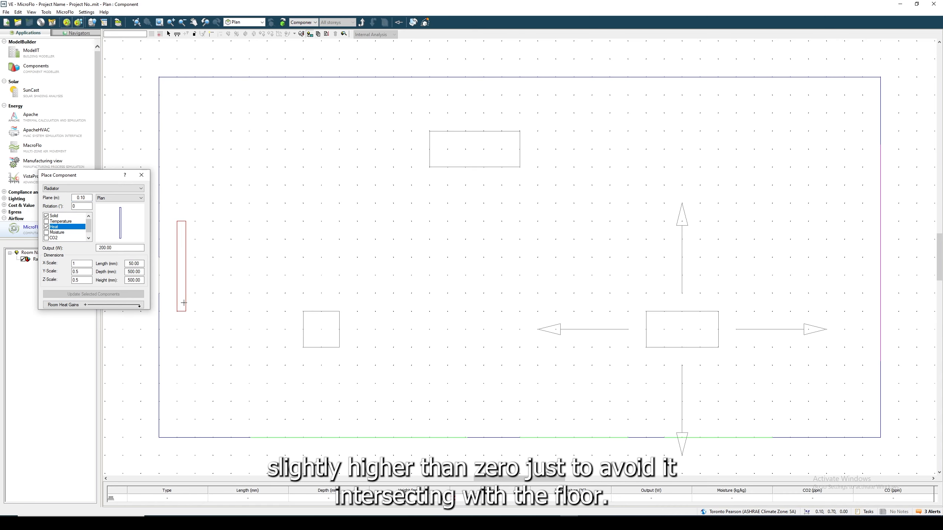
Place the operating table near the room's centre, rotated 90° and scaled to 0.5 in X, Y and Z
{"action": "left_click", "coordinate": [108, 188]}
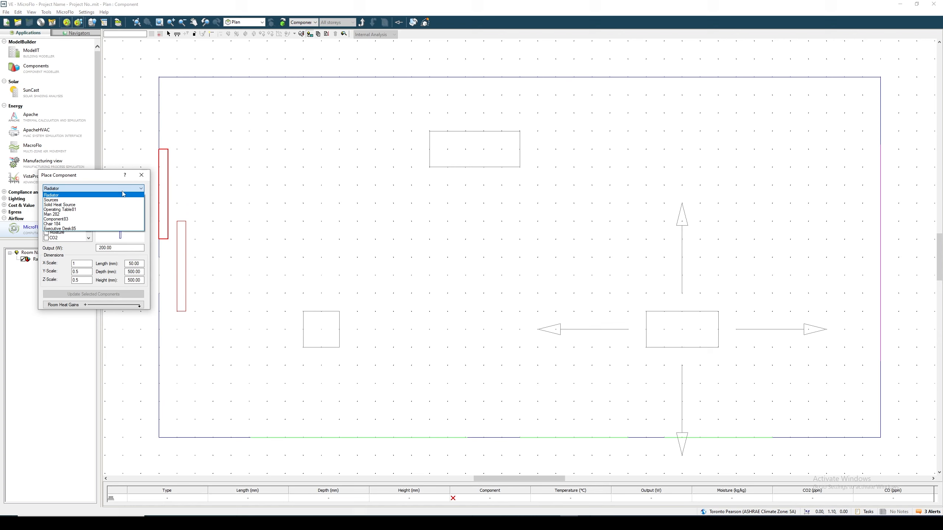
{"action": "left_click", "coordinate": [107, 210]}
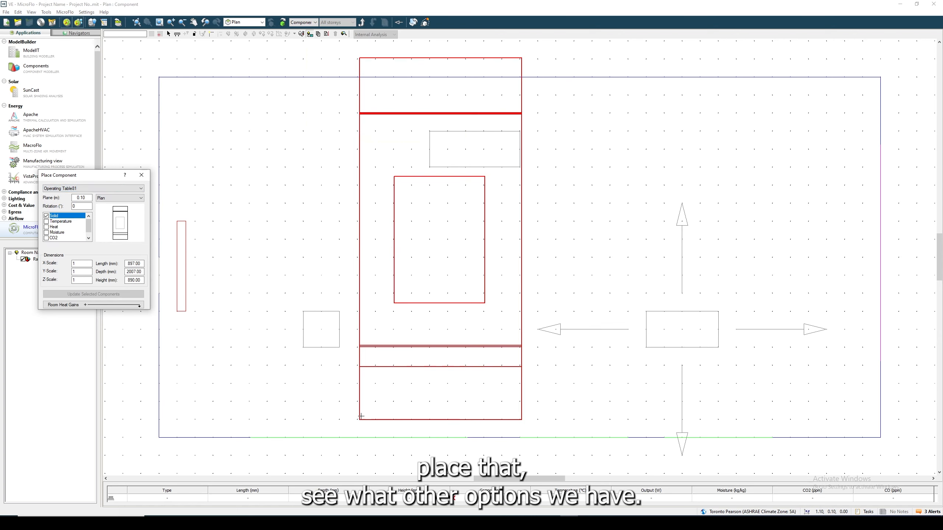
{"action": "double_click", "coordinate": [80, 206]}
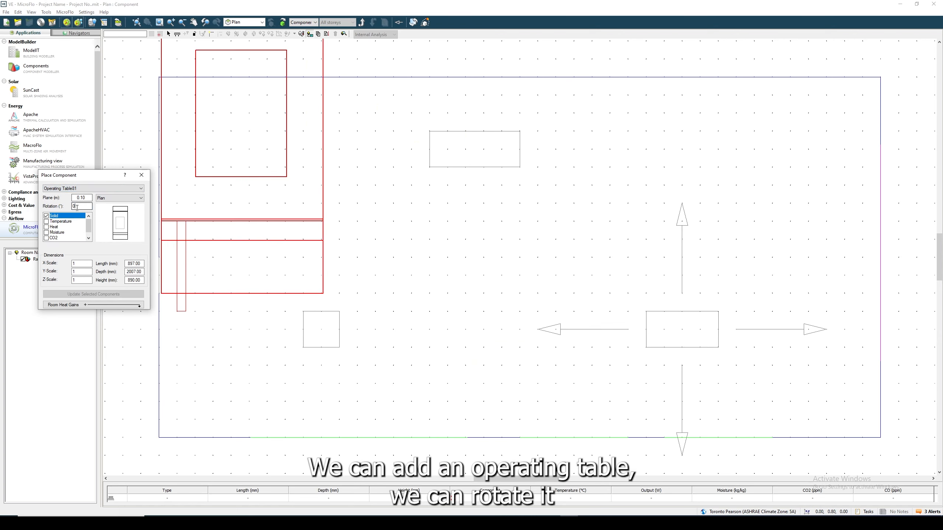
{"action": "double_click", "coordinate": [83, 264]}
{"action": "key", "text": "Tab"}
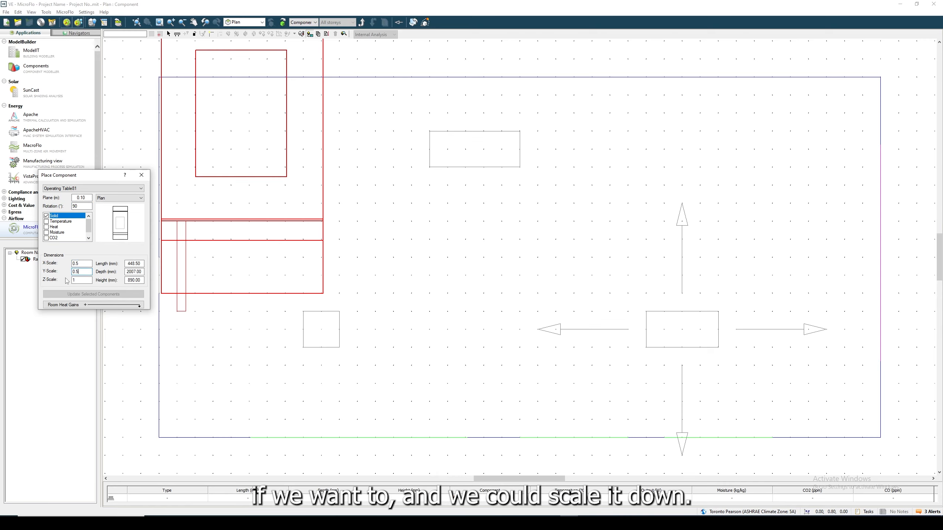
{"action": "type", "text": "0.5"}
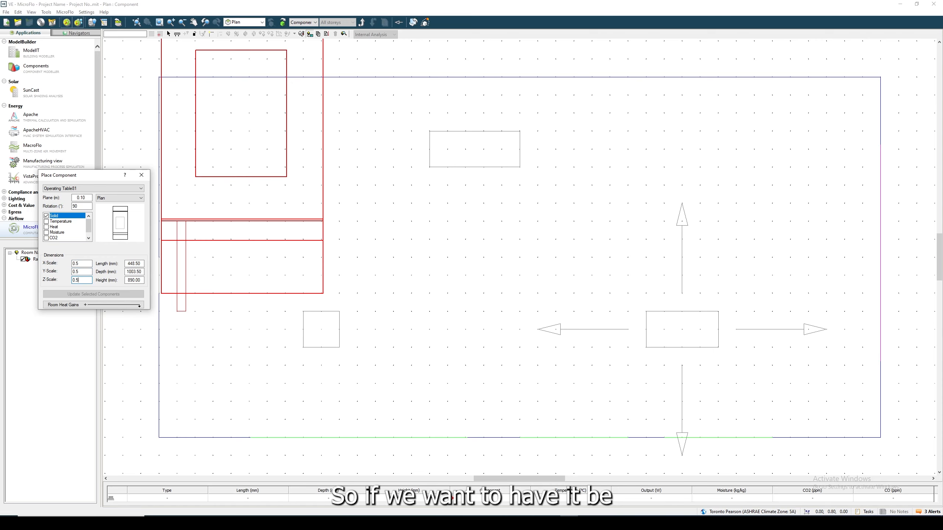
{"action": "left_click", "coordinate": [581, 297]}
Place Man 282 as a 120 W heat source between the radiator and the operating table
{"action": "left_click", "coordinate": [110, 189]}
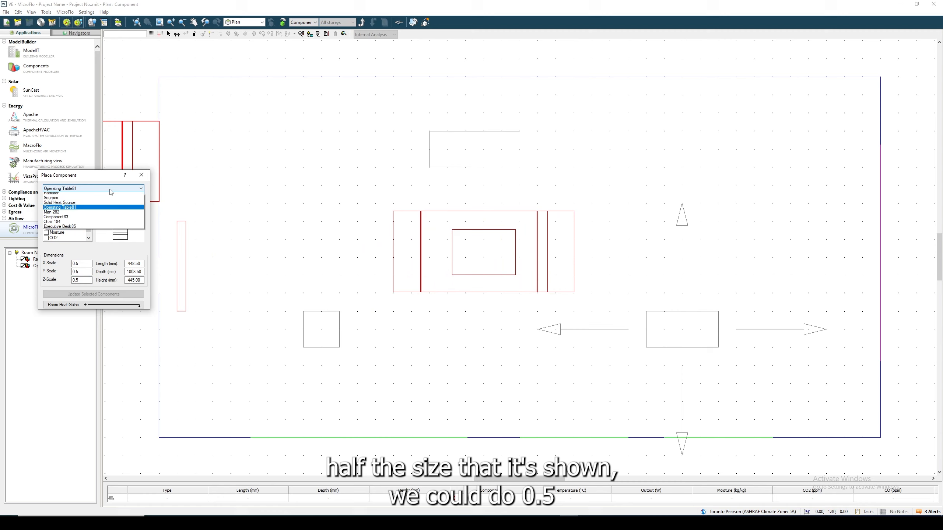
{"action": "left_click", "coordinate": [87, 212]}
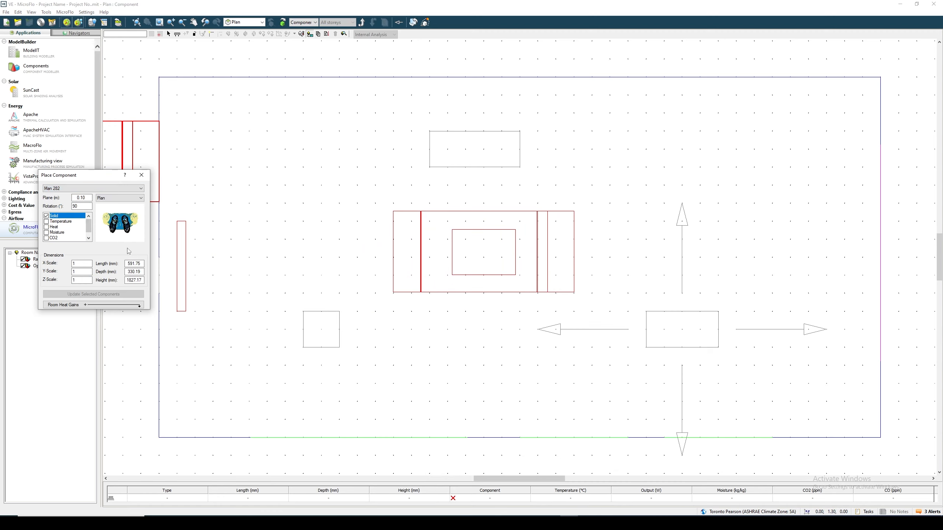
{"action": "left_click", "coordinate": [46, 227]}
{"action": "double_click", "coordinate": [101, 248]}
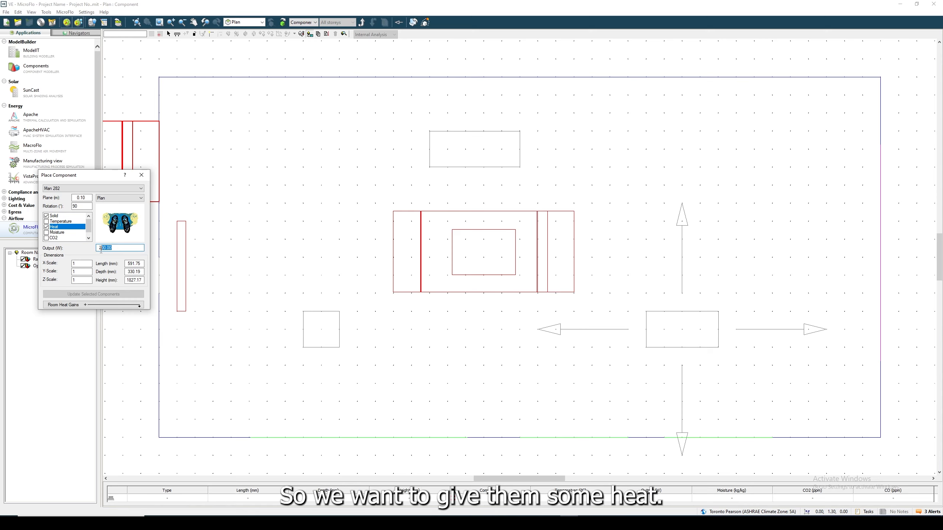
{"action": "type", "text": "120"}
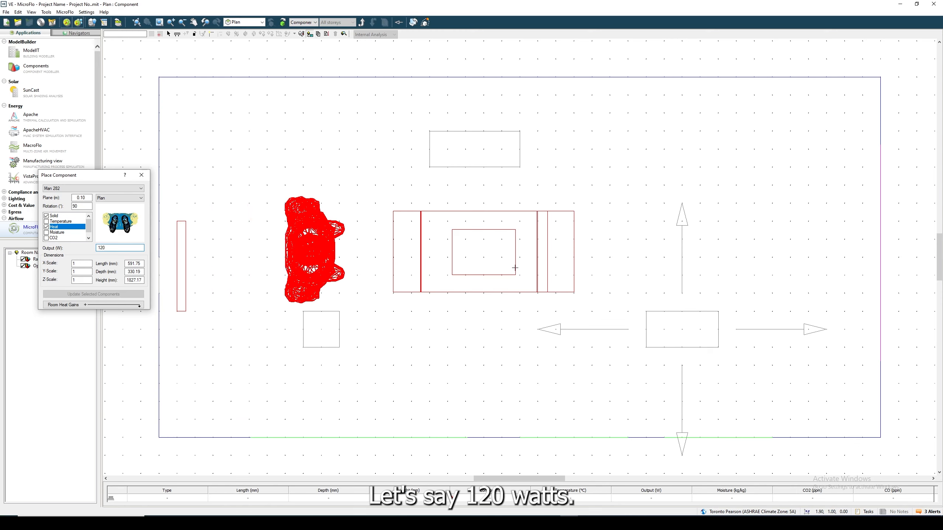
{"action": "left_click", "coordinate": [314, 249]}
Place the lying figure Component83 along the operating table, rotated 90°, with its head at the end nearest Man 282
{"action": "left_click", "coordinate": [93, 188]}
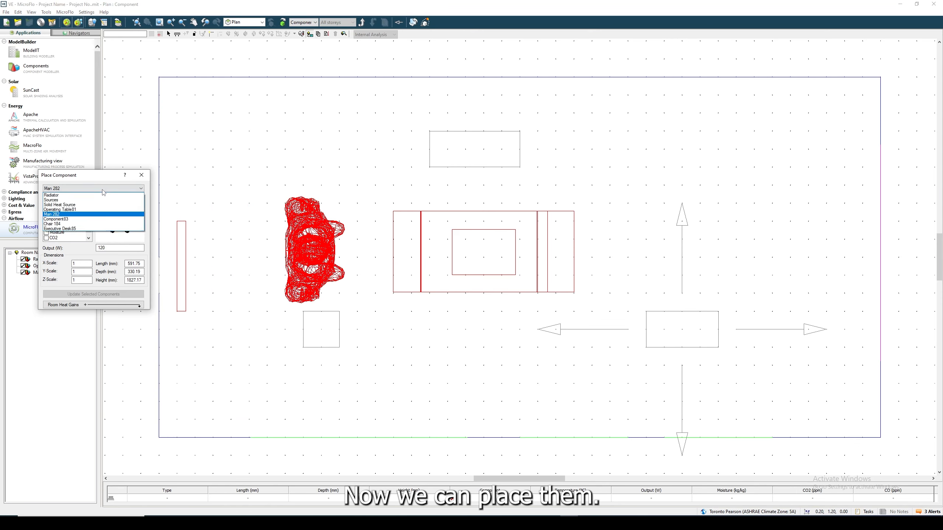
{"action": "left_click", "coordinate": [82, 219]}
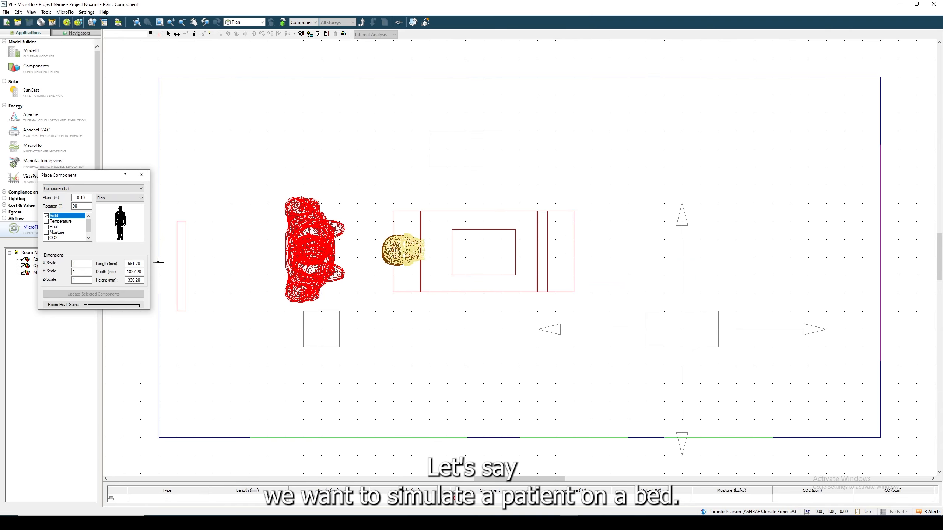
{"action": "left_click", "coordinate": [407, 289]}
{"action": "key", "text": "Escape"}
Set the operating table's X, Y and Z scales to 1 and update the component
{"action": "left_click", "coordinate": [393, 223]}
{"action": "left_click_drag", "start_coordinate": [86, 264], "coordinate": [70, 280]}
{"action": "type", "text": "11"}
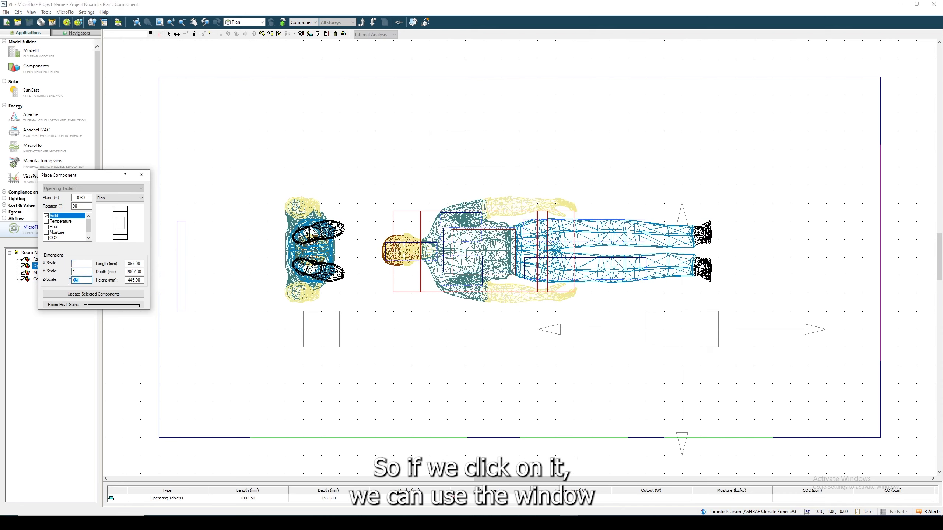
{"action": "type", "text": "1"}
{"action": "left_click", "coordinate": [84, 295]}
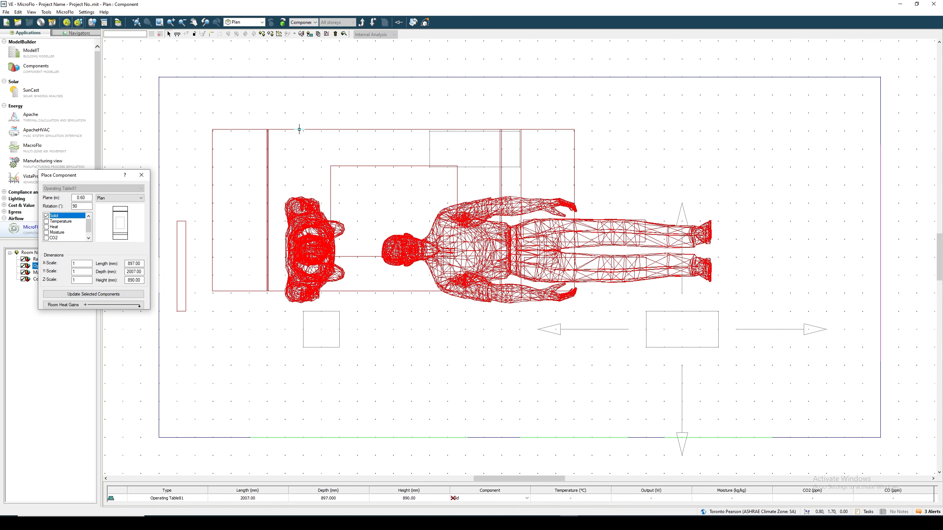
Move the enlarged operating table so it lies beneath the full length of the lying figure, and finish placing components
{"action": "left_click", "coordinate": [270, 34]}
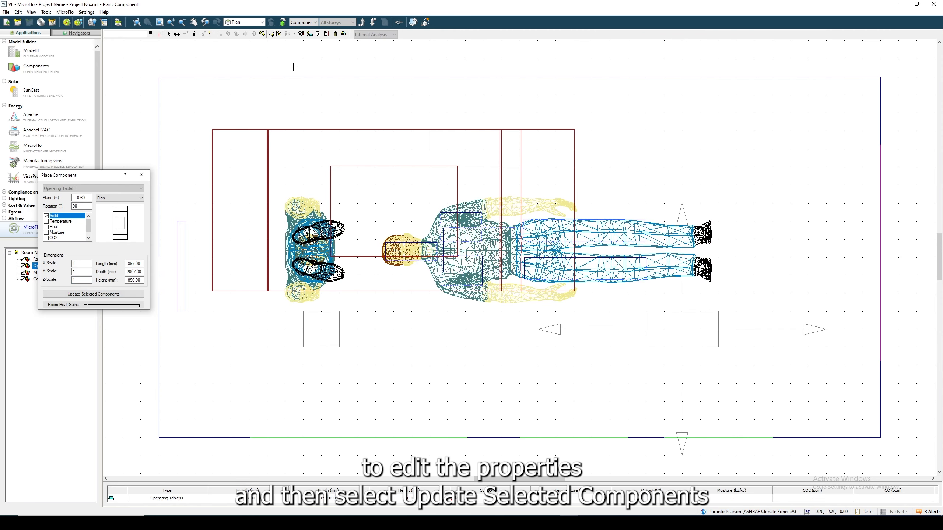
{"action": "left_click", "coordinate": [302, 137]}
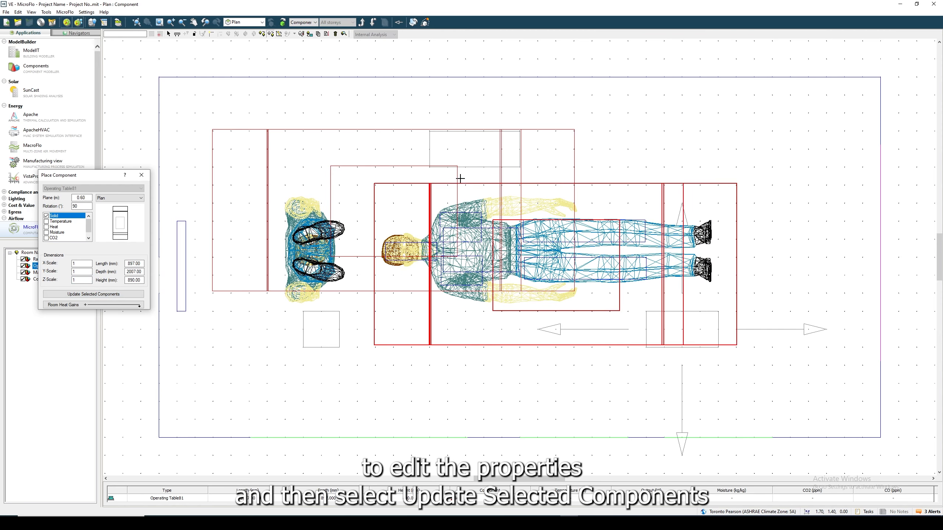
{"action": "left_click", "coordinate": [461, 175]}
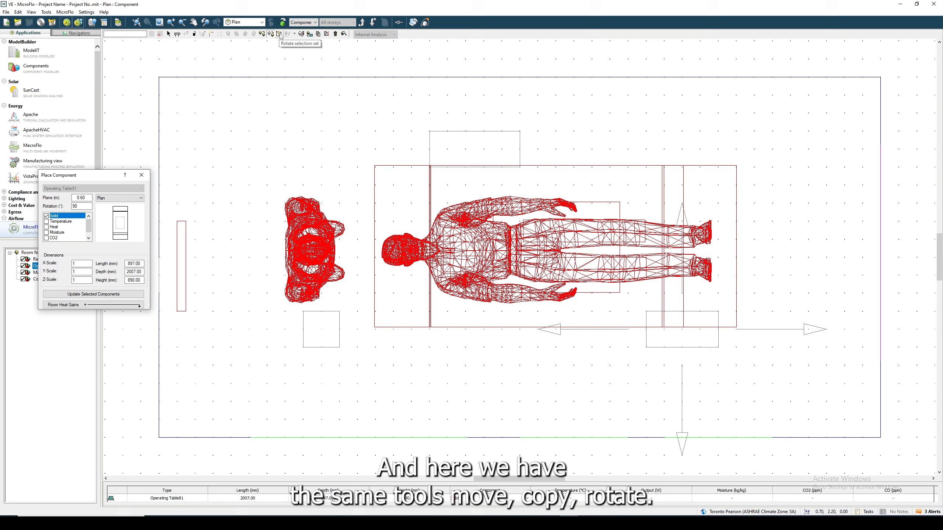
{"action": "left_click", "coordinate": [141, 175]}
Raise the lying figure in the front view so it rests on top of the operating table
{"action": "left_click", "coordinate": [252, 22]}
{"action": "left_click", "coordinate": [253, 64]}
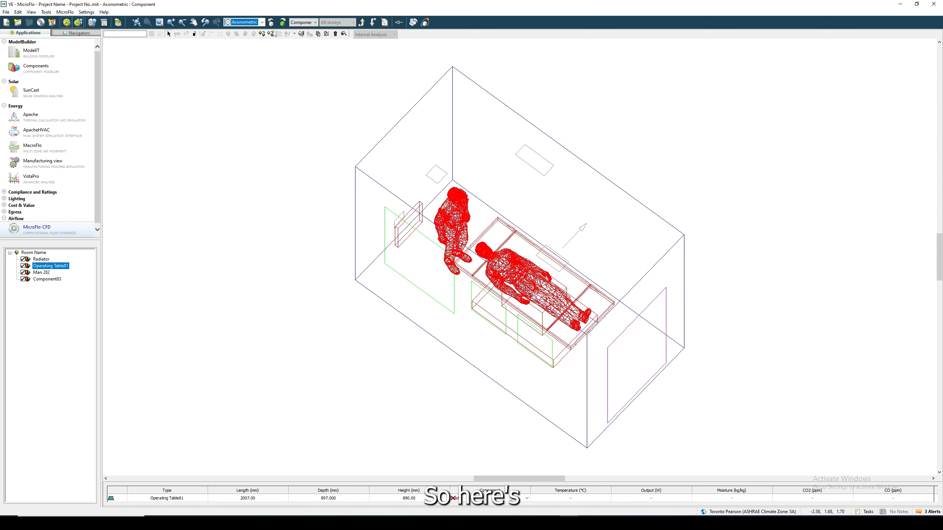
{"action": "left_click", "coordinate": [260, 22]}
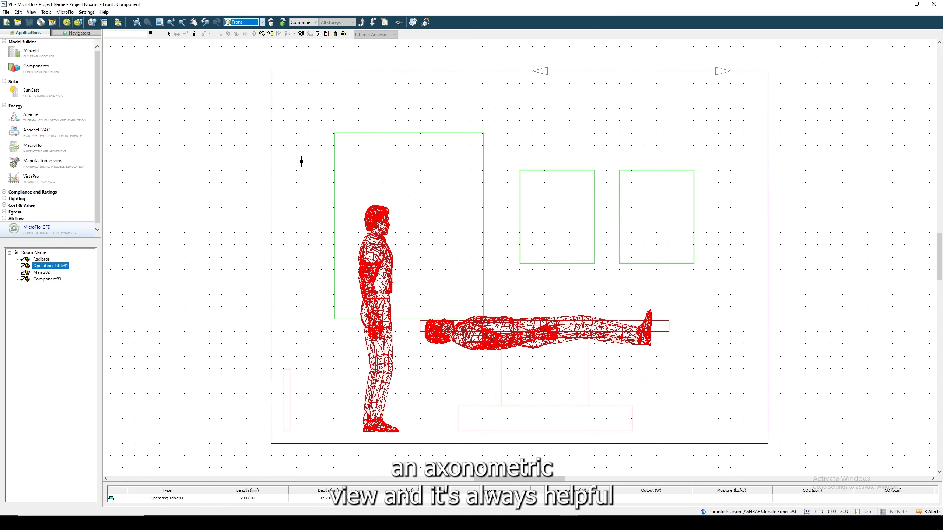
{"action": "left_click", "coordinate": [544, 328]}
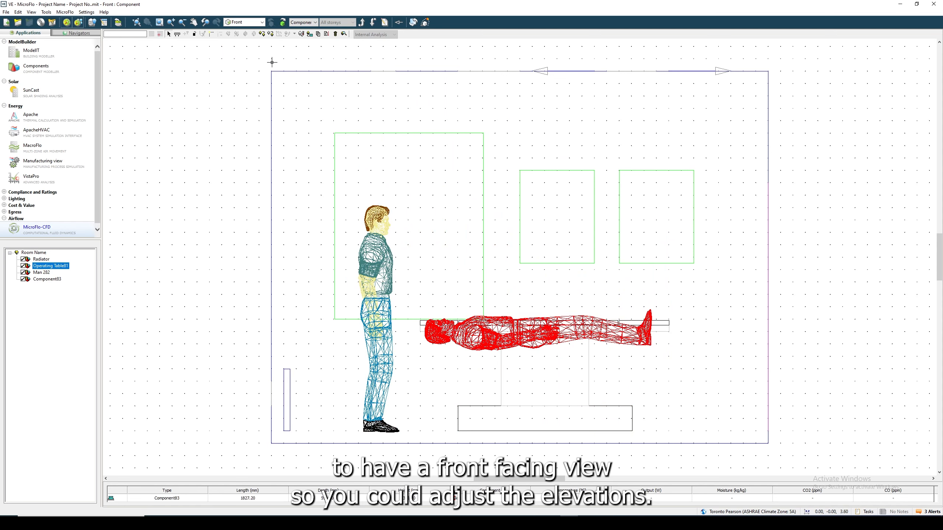
{"action": "left_click", "coordinate": [270, 34]}
{"action": "left_click", "coordinate": [509, 321]}
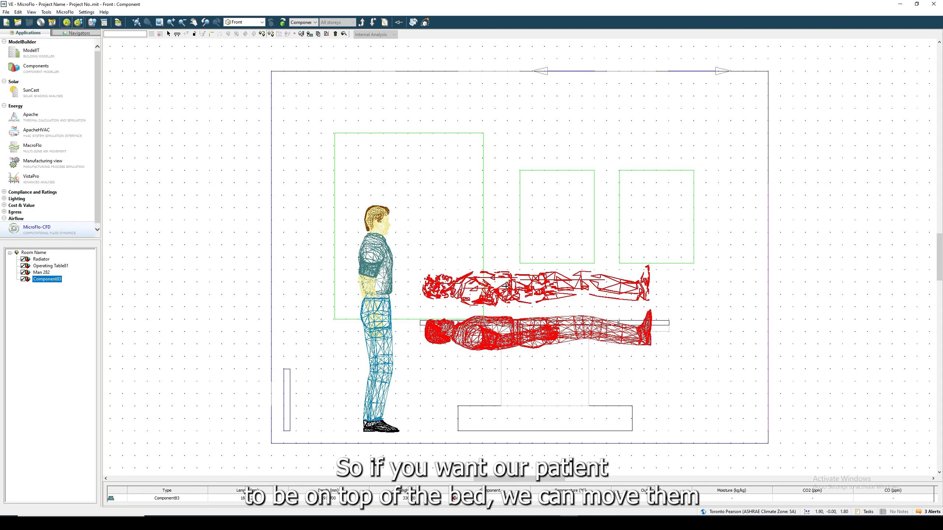
{"action": "left_click", "coordinate": [506, 289]}
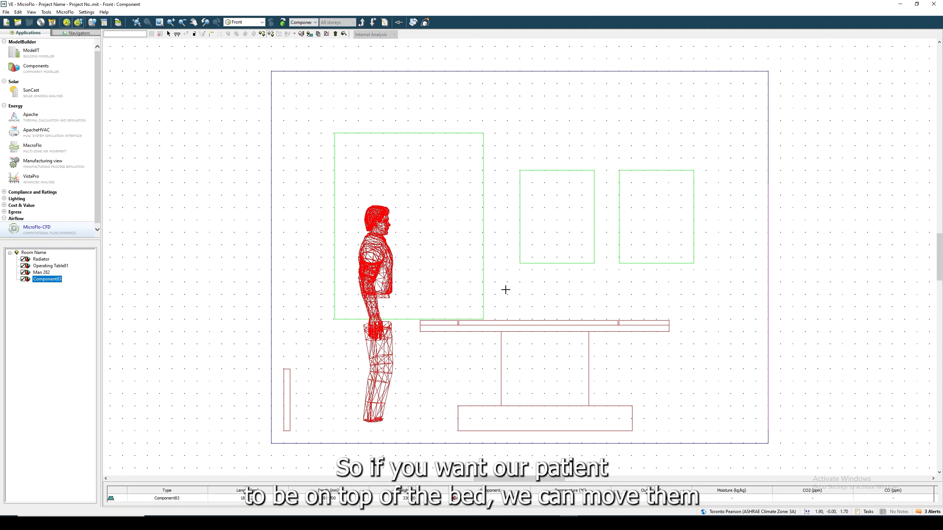
Place Chair 184 in the plan view, rotated 90°, between the operating table's foot end and the door wall
{"action": "left_click", "coordinate": [262, 22]}
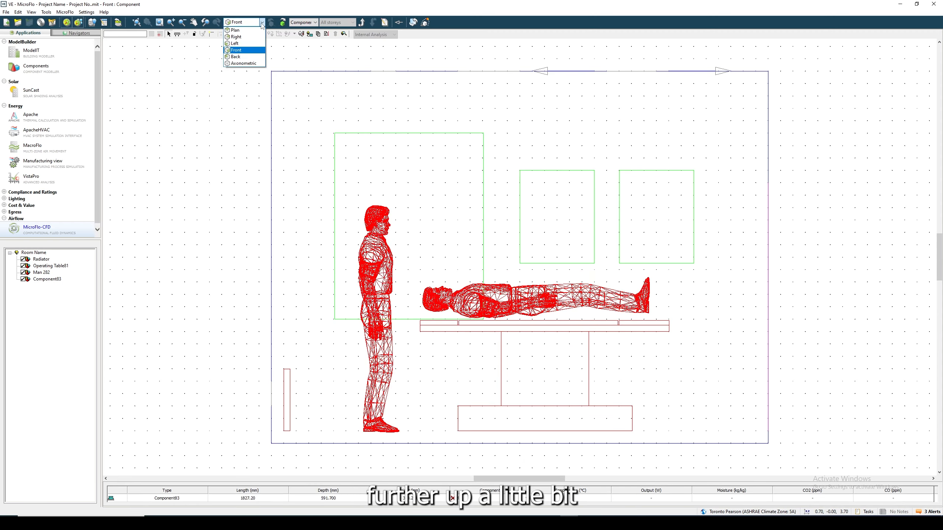
{"action": "left_click", "coordinate": [238, 29]}
{"action": "left_click", "coordinate": [310, 35]}
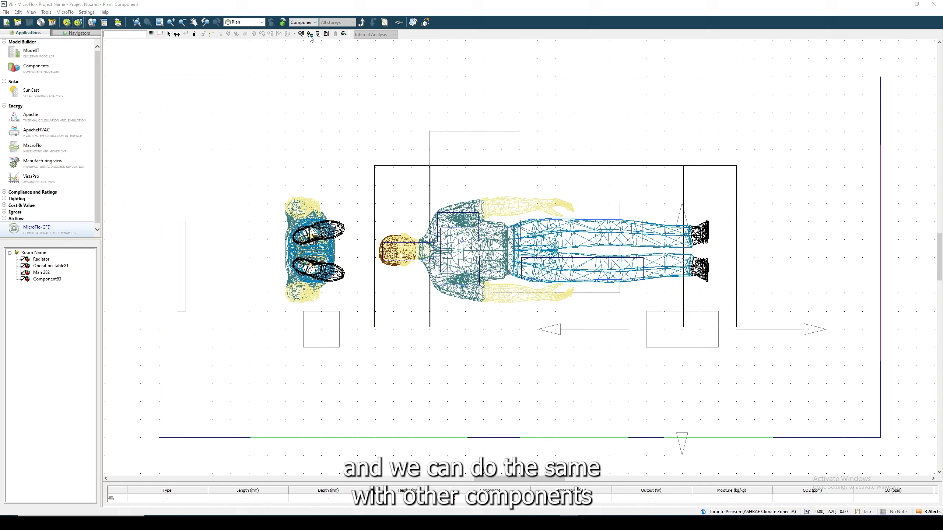
{"action": "left_click", "coordinate": [73, 189]}
{"action": "left_click", "coordinate": [63, 205]}
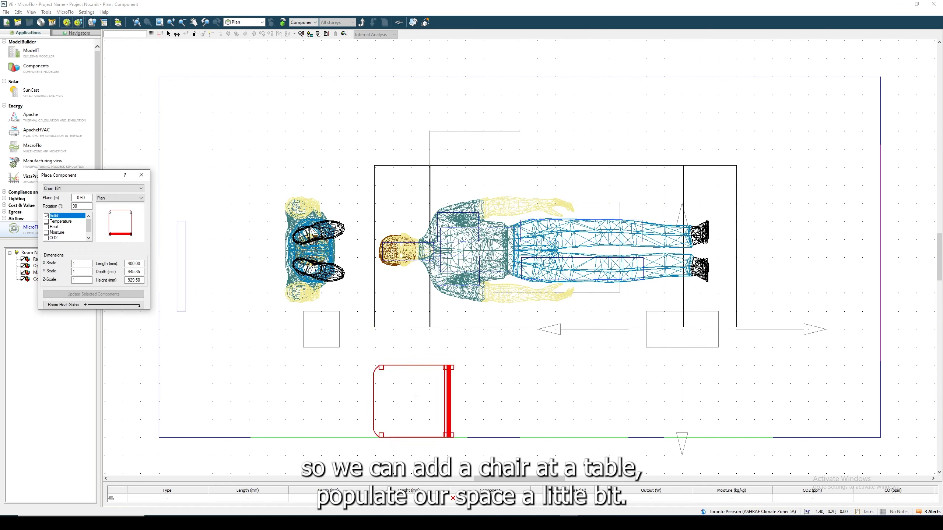
{"action": "left_click", "coordinate": [807, 255]}
Place Executive Desk85 with 0° rotation between the operating table and the windowed long wall
{"action": "left_click", "coordinate": [82, 188]}
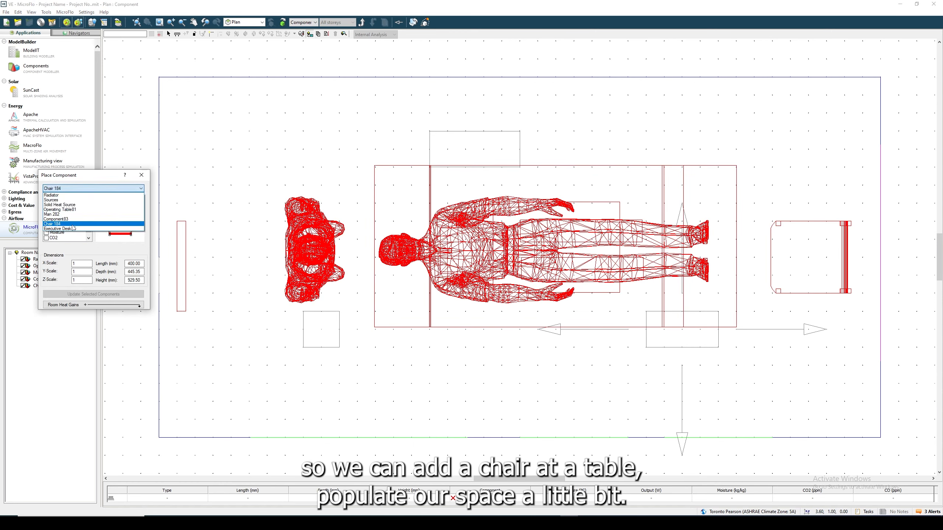
{"action": "left_click", "coordinate": [76, 228]}
{"action": "double_click", "coordinate": [79, 206]}
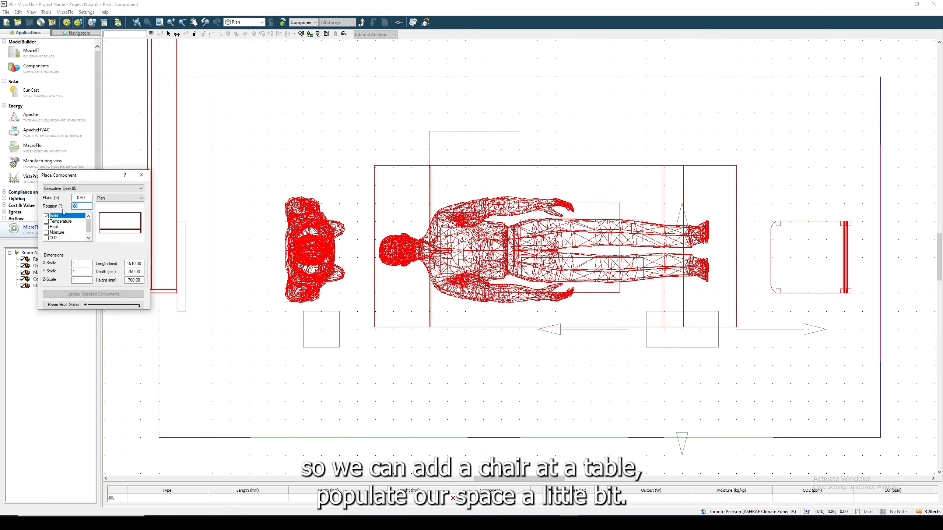
{"action": "type", "text": "0"}
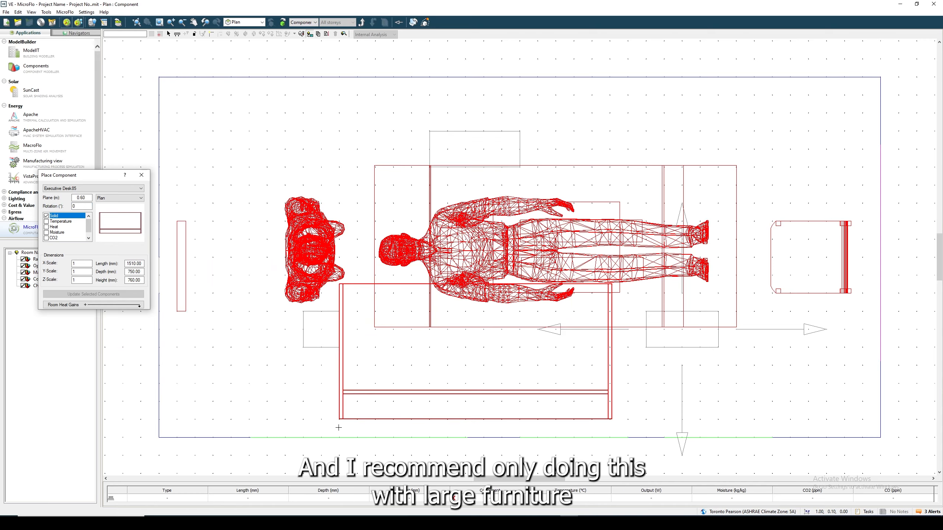
{"action": "left_click", "coordinate": [412, 419]}
Move the lying figure, Man 282 and the operating table together about 0.3 m away from the desk
{"action": "left_click", "coordinate": [402, 211]}
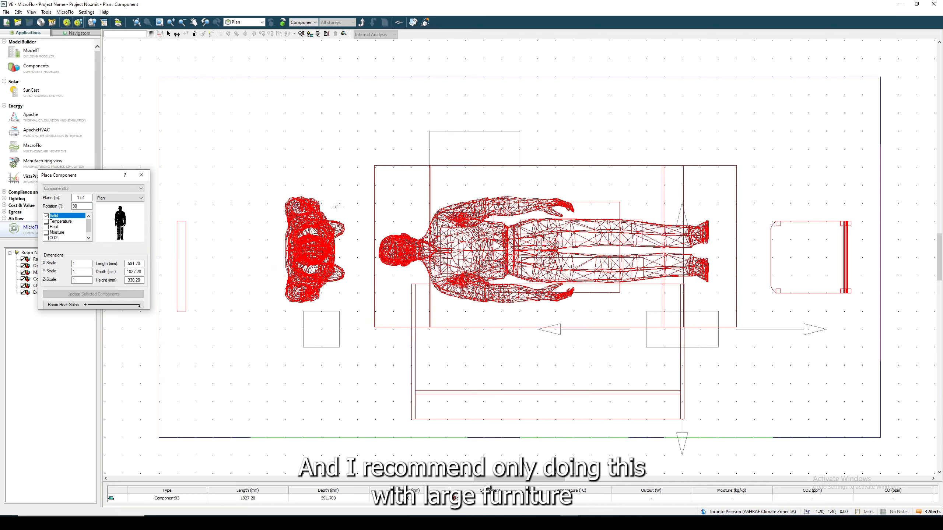
{"action": "left_click", "coordinate": [323, 225], "text": "ctrl"}
{"action": "left_click", "coordinate": [270, 34]}
{"action": "left_click", "coordinate": [339, 167]}
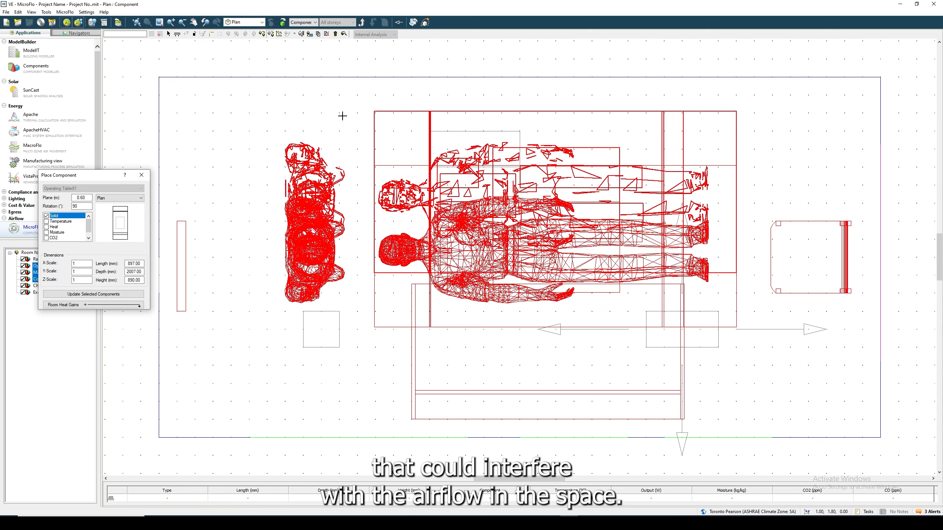
{"action": "left_click", "coordinate": [342, 117]}
{"action": "left_click", "coordinate": [169, 34]}
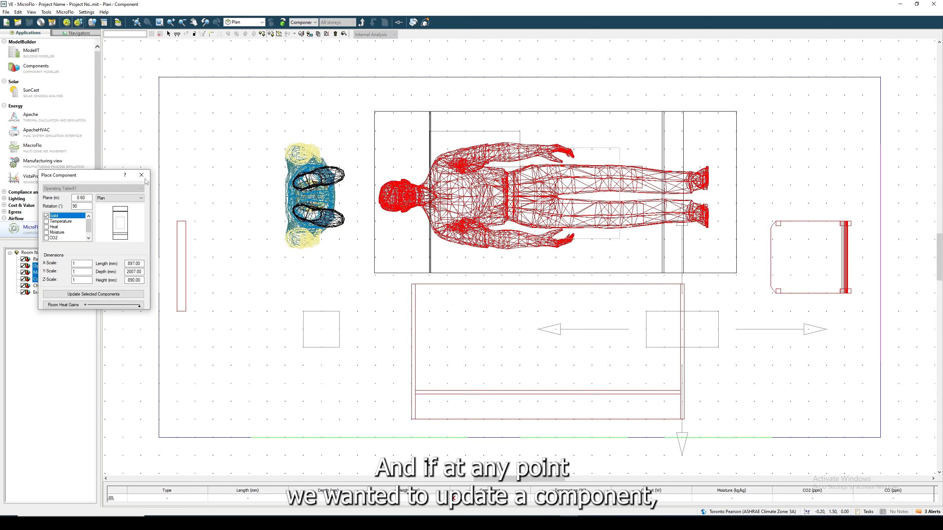
Make the lying figure a heat source with an output of 120 W and update the component
{"action": "left_click", "coordinate": [444, 214]}
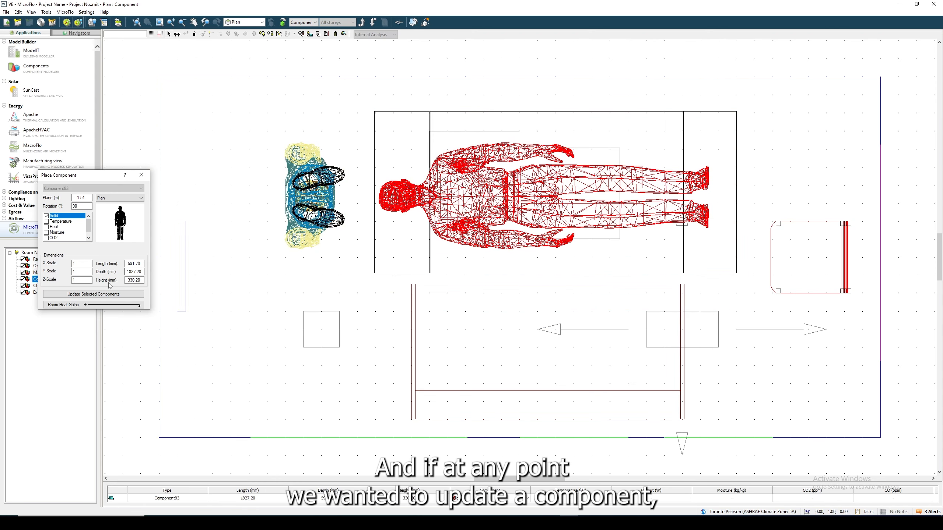
{"action": "left_click", "coordinate": [46, 226]}
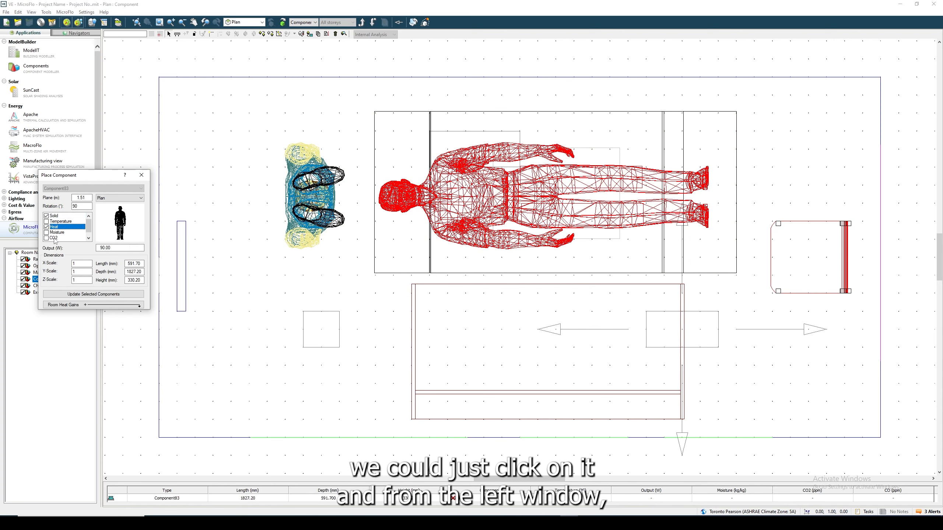
{"action": "double_click", "coordinate": [113, 248]}
{"action": "type", "text": "120"}
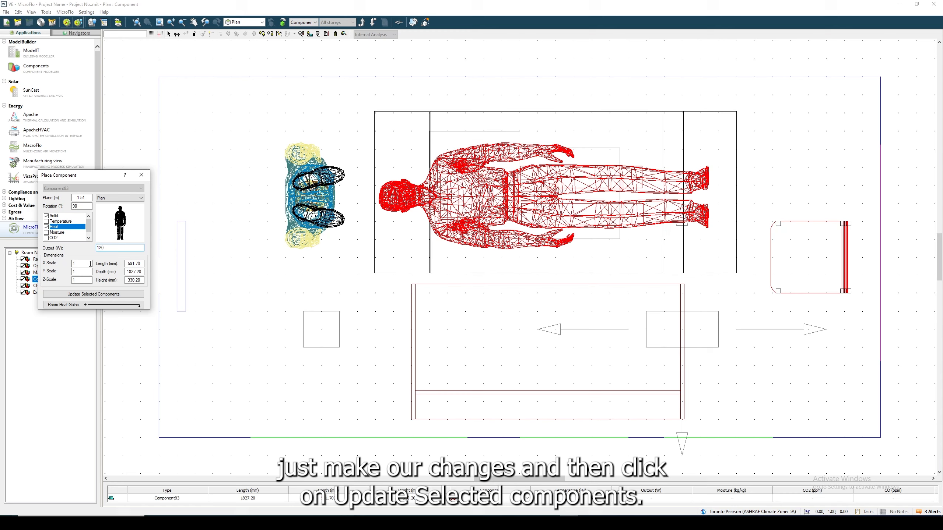
{"action": "left_click", "coordinate": [93, 294]}
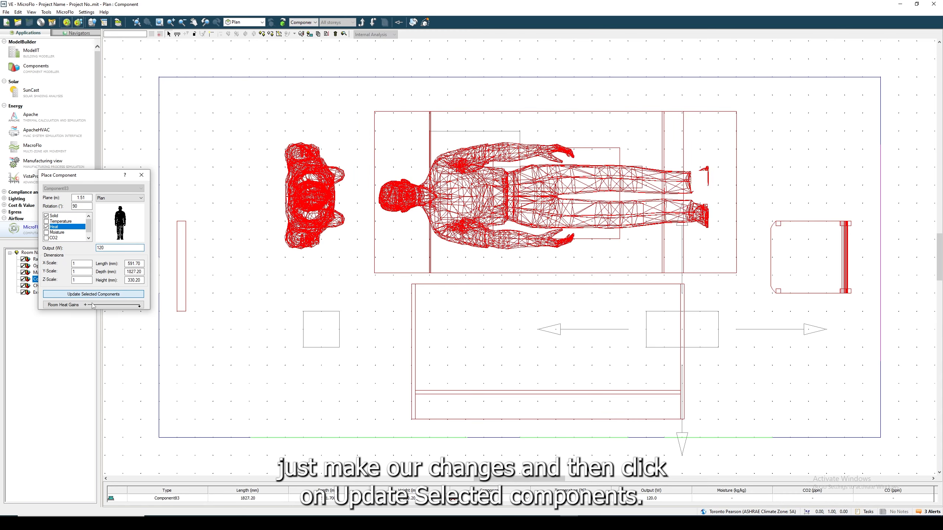
Examine the room's convective heat gains and the radiator's heat output, and close the component settings
{"action": "left_click", "coordinate": [93, 305]}
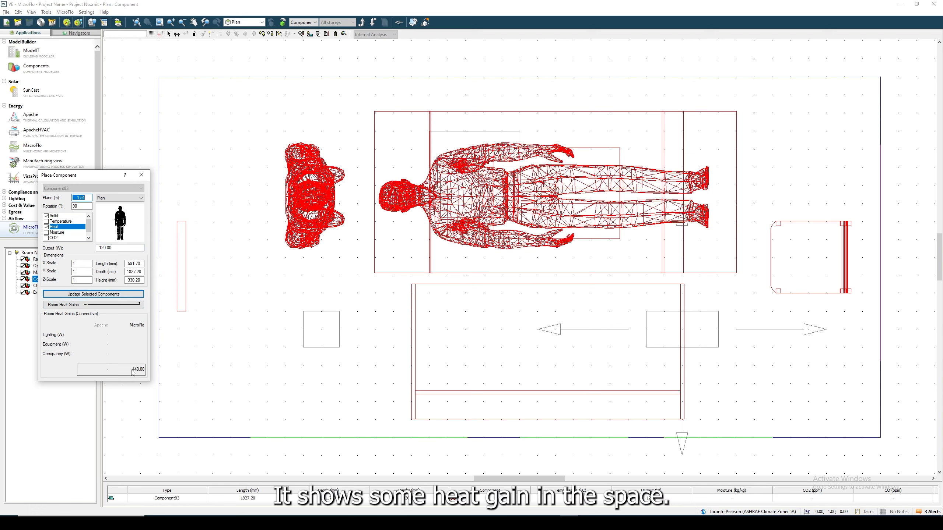
{"action": "left_click", "coordinate": [178, 280]}
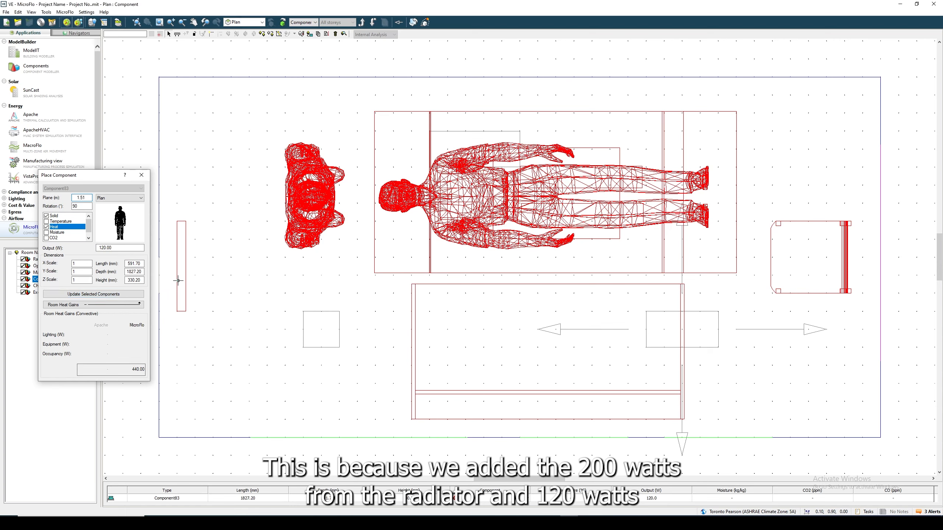
{"action": "left_click", "coordinate": [111, 247]}
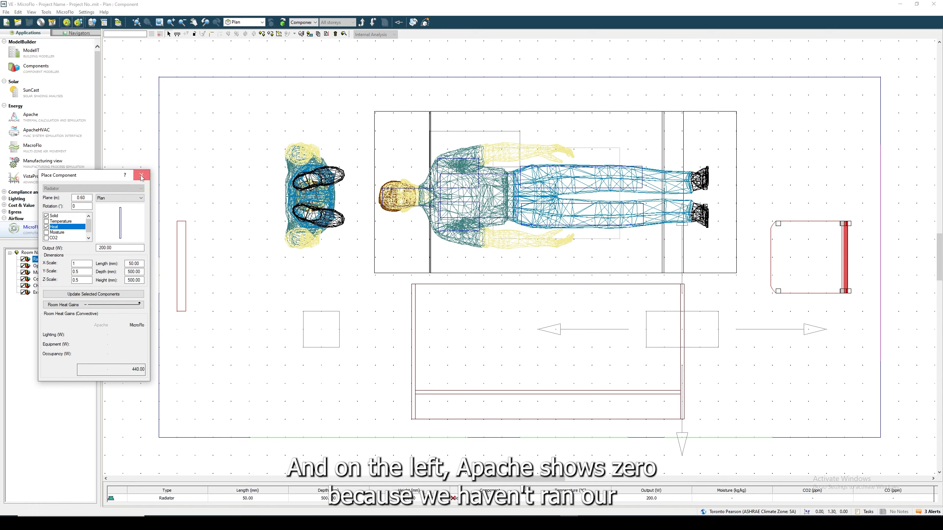
{"action": "left_click", "coordinate": [141, 176]}
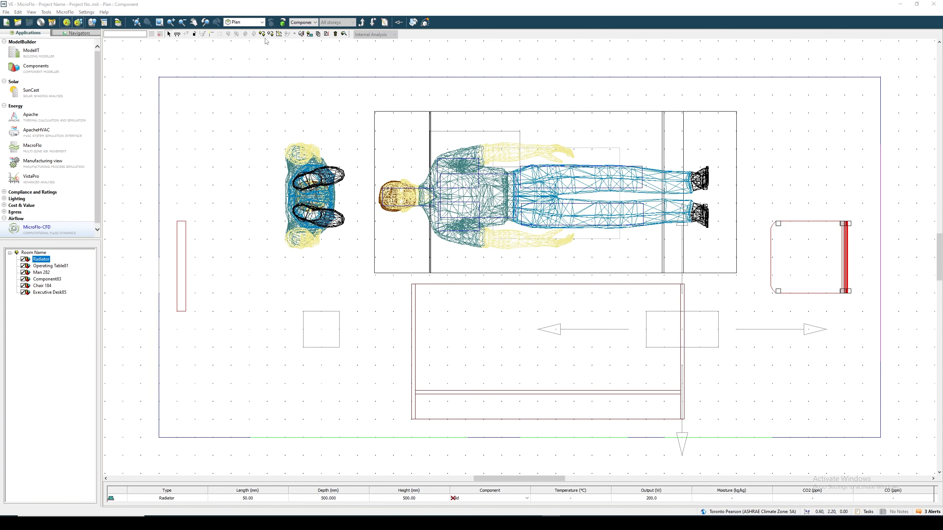
Set the CFD default surface temperature to 16 °C and default window temperature to 14 °C, and open the initial conditions
{"action": "left_click", "coordinate": [262, 22]}
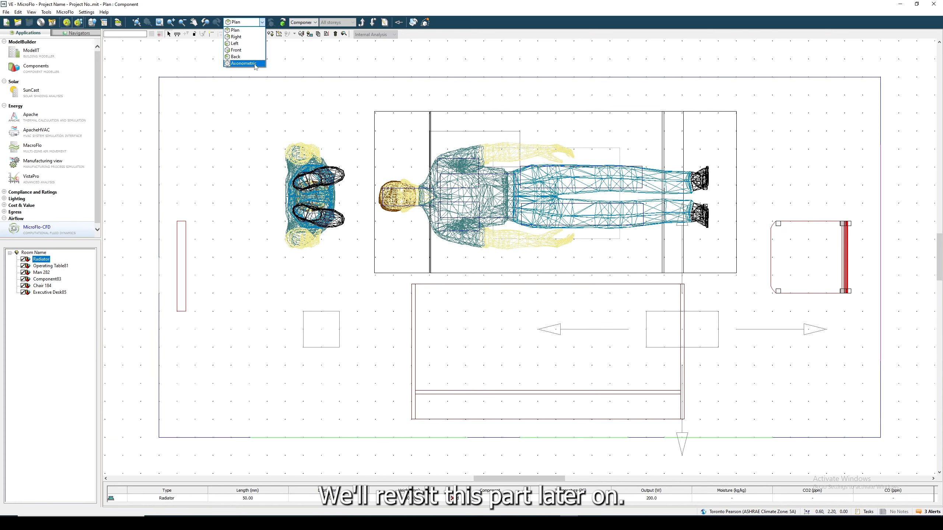
{"action": "left_click", "coordinate": [255, 65]}
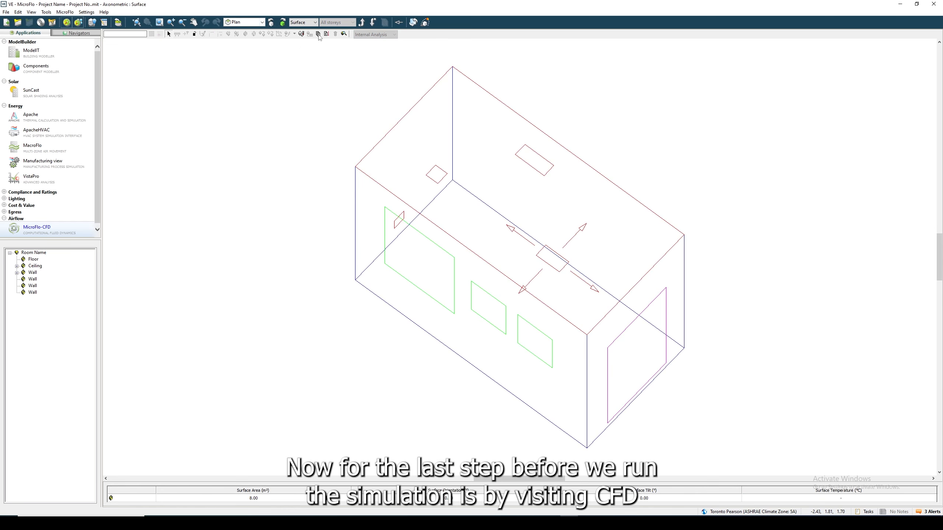
{"action": "left_click", "coordinate": [319, 34]}
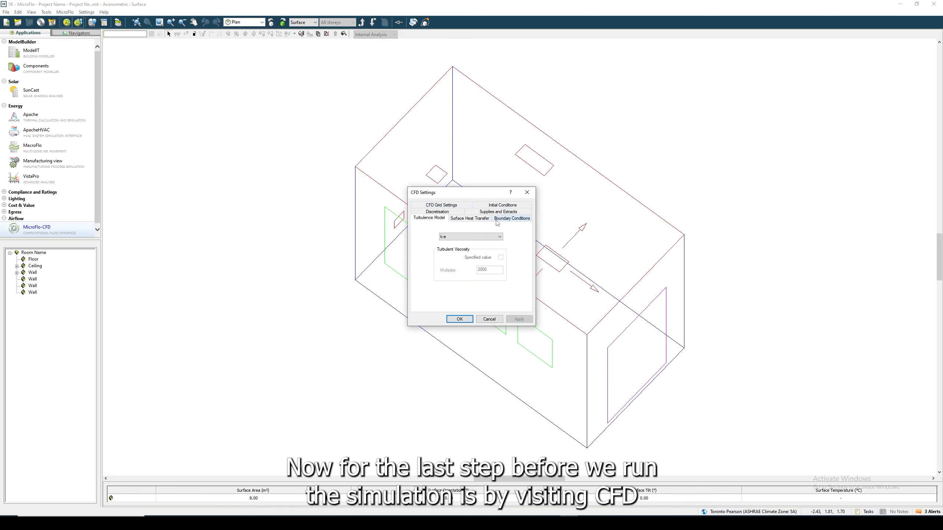
{"action": "left_click", "coordinate": [497, 220]}
{"action": "double_click", "coordinate": [492, 266]}
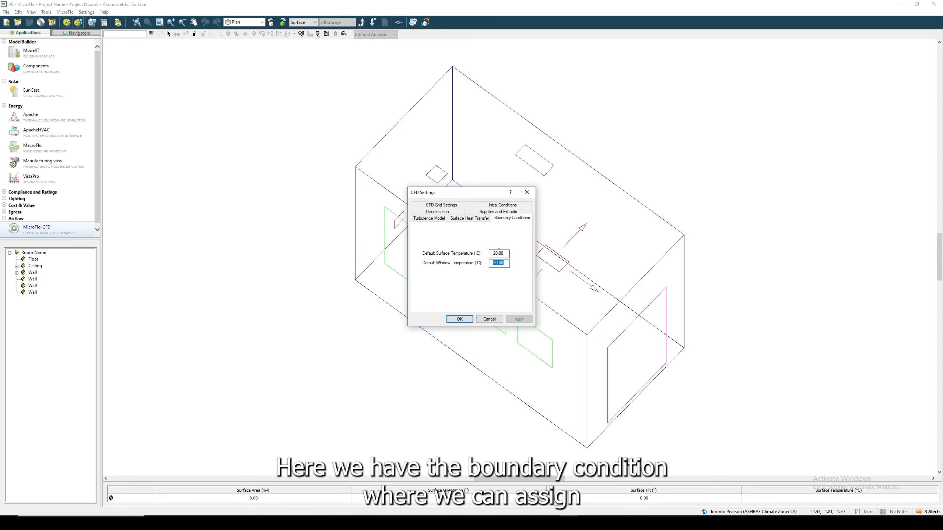
{"action": "type", "text": "14"}
{"action": "left_click_drag", "start_coordinate": [504, 254], "coordinate": [493, 256]}
{"action": "type", "text": "16"}
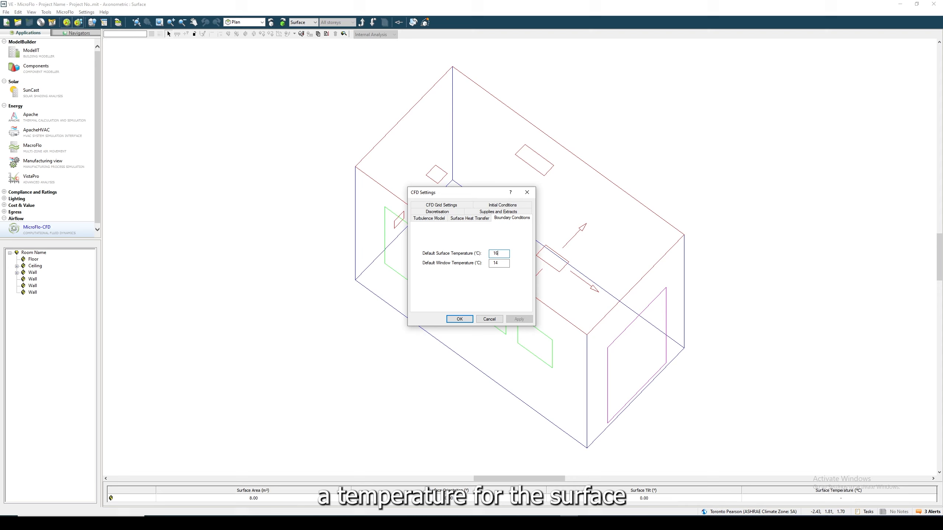
{"action": "left_click", "coordinate": [503, 205]}
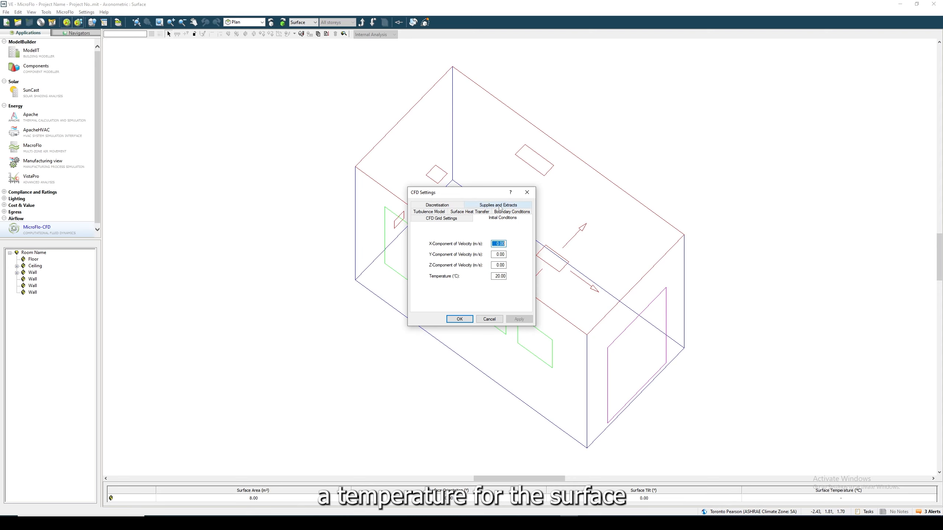
Set the initial room temperature for the CFD simulation to 19 °C and apply the CFD settings
{"action": "left_click", "coordinate": [496, 277]}
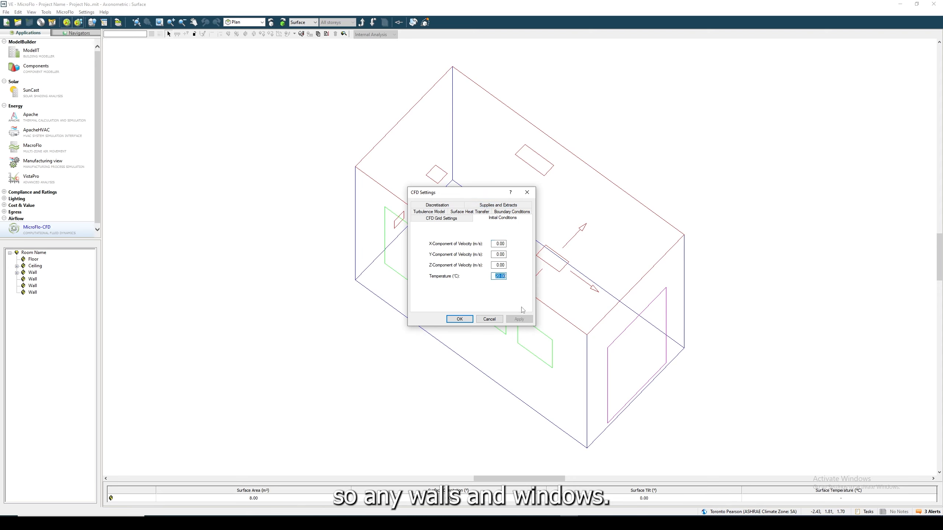
{"action": "type", "text": "19"}
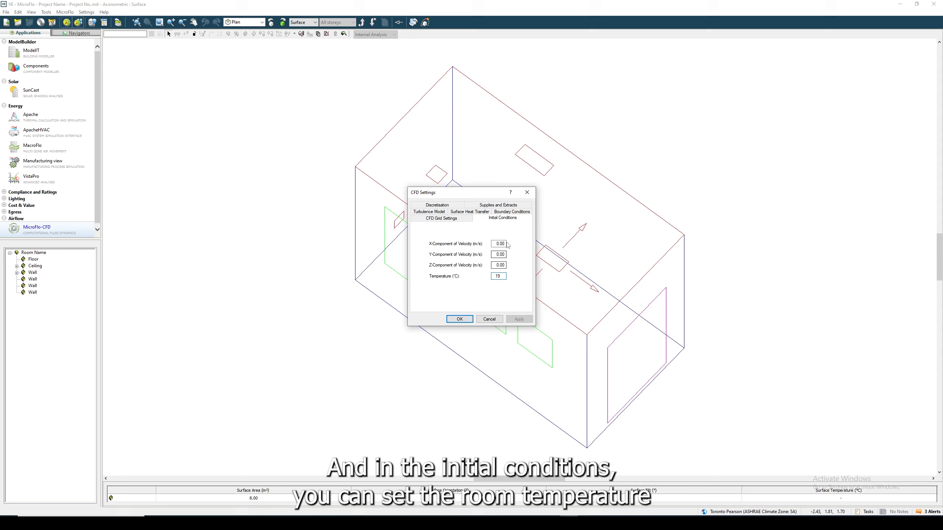
{"action": "left_click", "coordinate": [459, 319]}
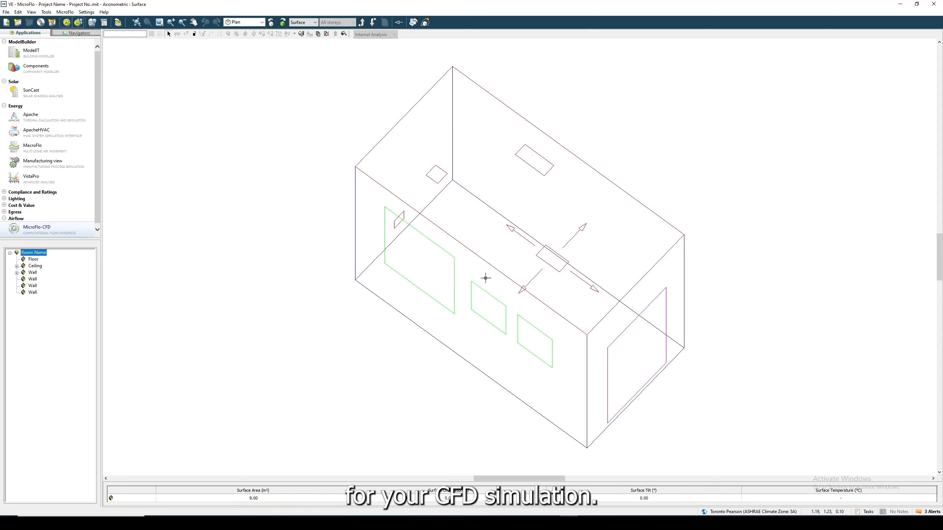
Reopen the CFD settings and set the default grid spacing to 0.05 m
{"action": "left_click", "coordinate": [327, 34]}
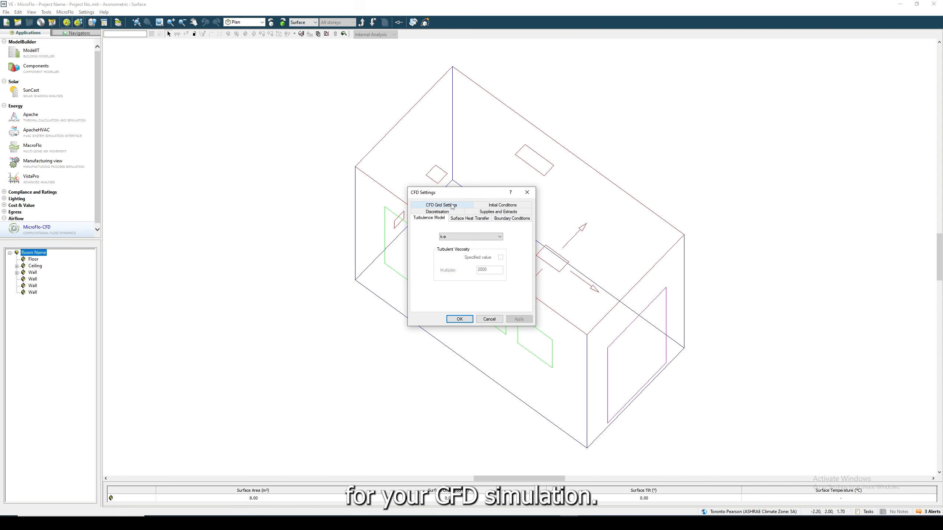
{"action": "left_click", "coordinate": [452, 206]}
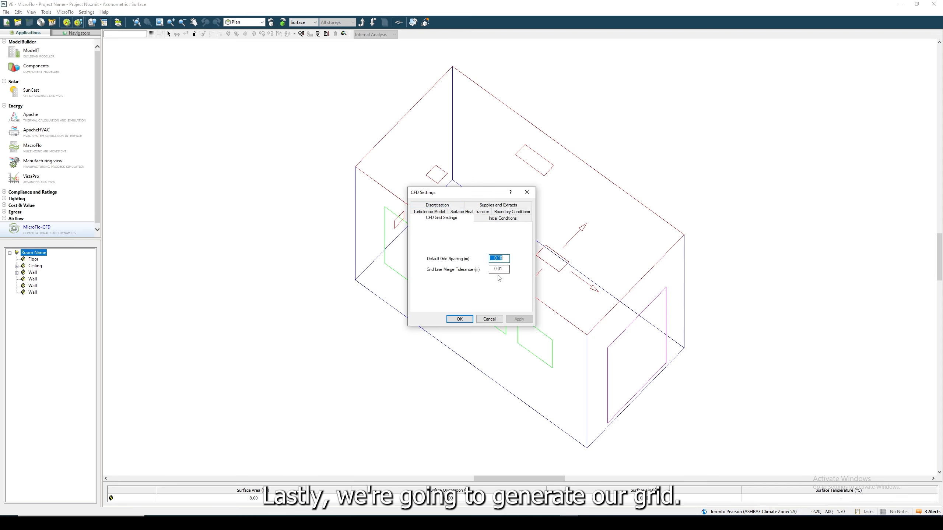
{"action": "type", "text": "0.0"}
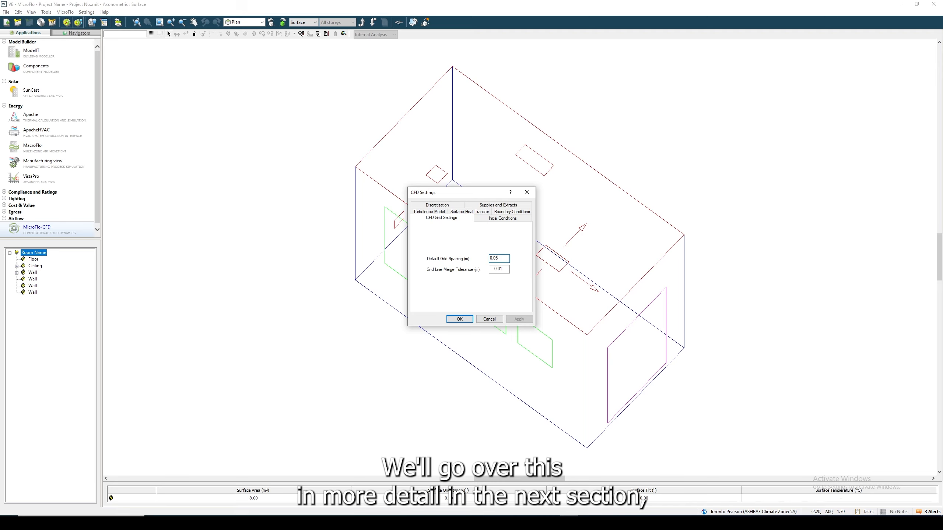
{"action": "left_click", "coordinate": [503, 270]}
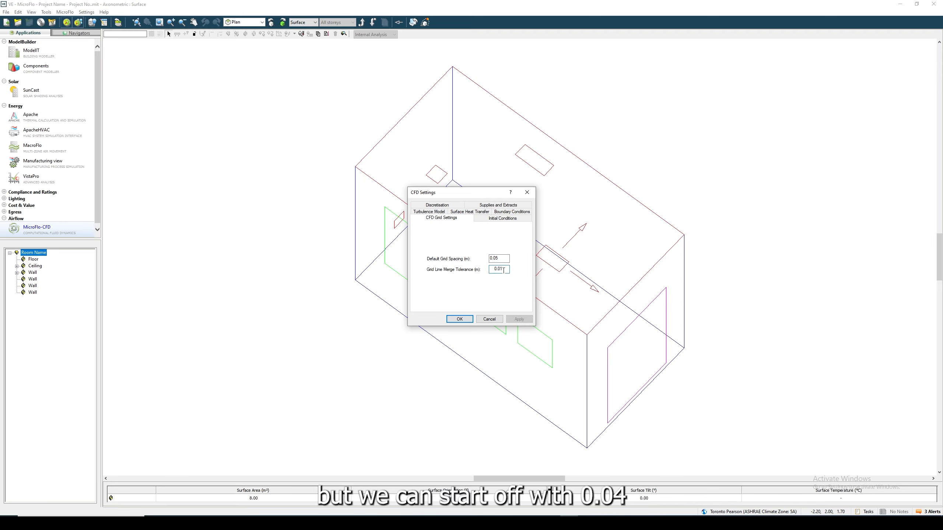
{"action": "left_click", "coordinate": [459, 318]}
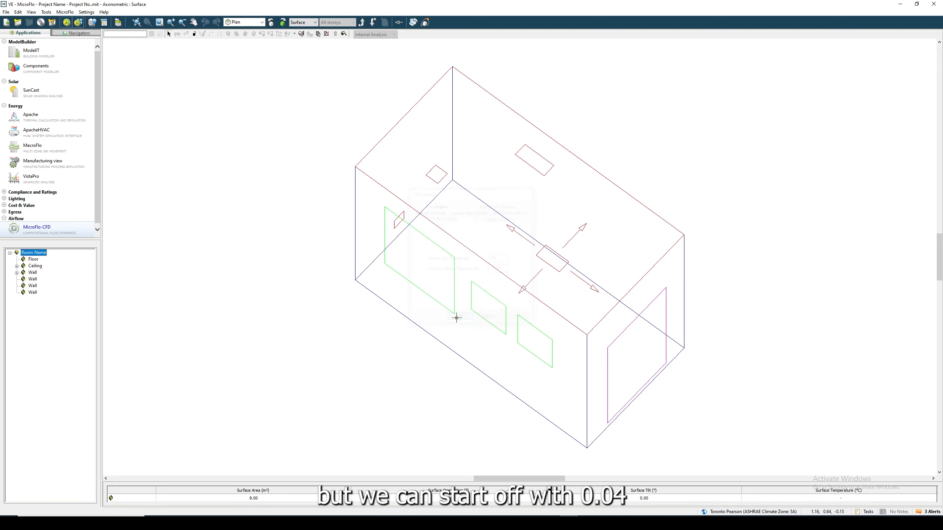
Switch the model to the CFD Grid level, generate the grid and check the grid statistics, including the maximum cell aspect ratio
{"action": "left_click", "coordinate": [314, 24]}
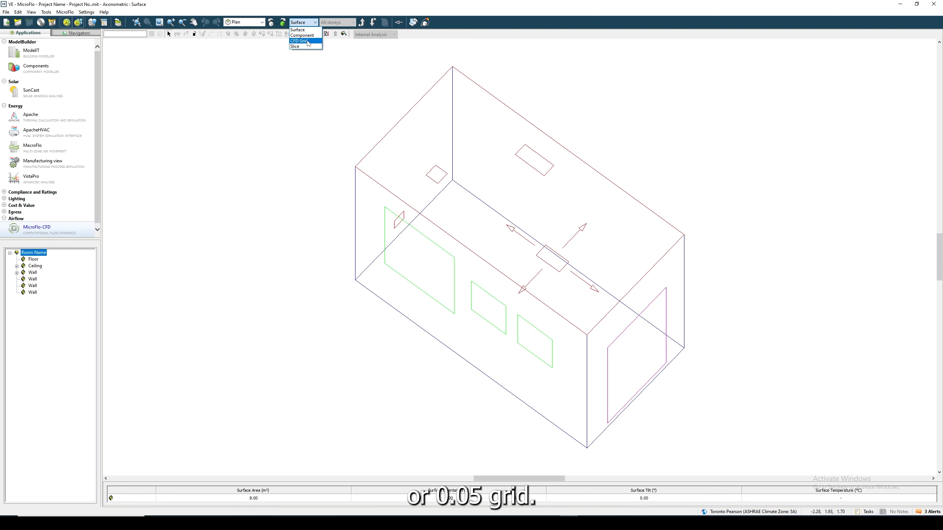
{"action": "left_click", "coordinate": [308, 41]}
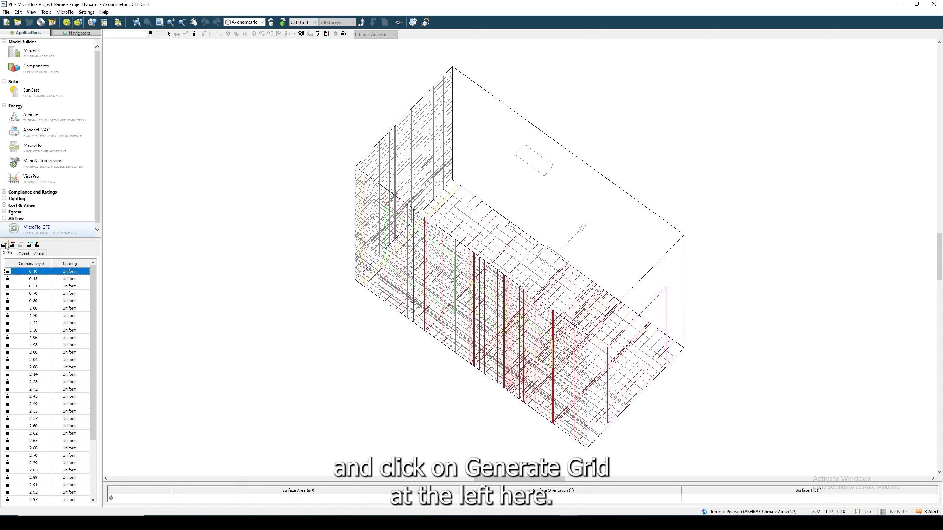
{"action": "left_click", "coordinate": [4, 245]}
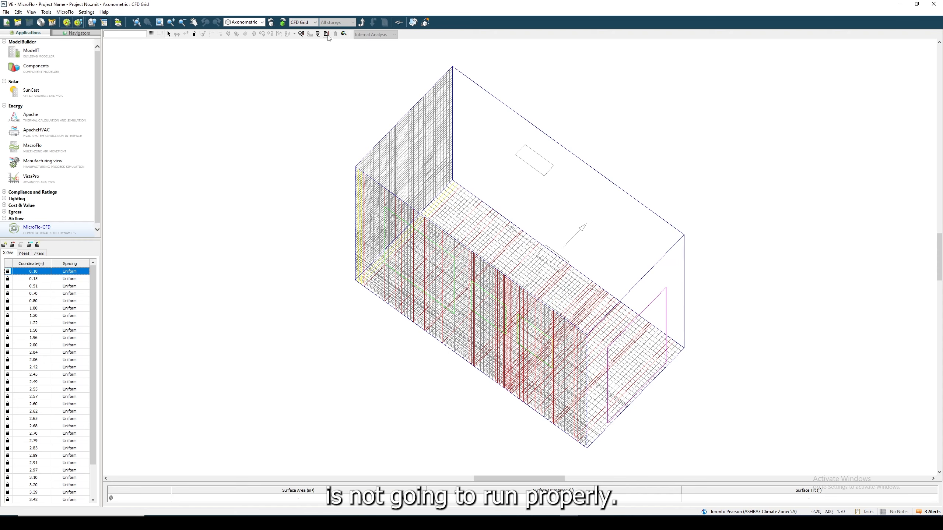
{"action": "left_click", "coordinate": [327, 35]}
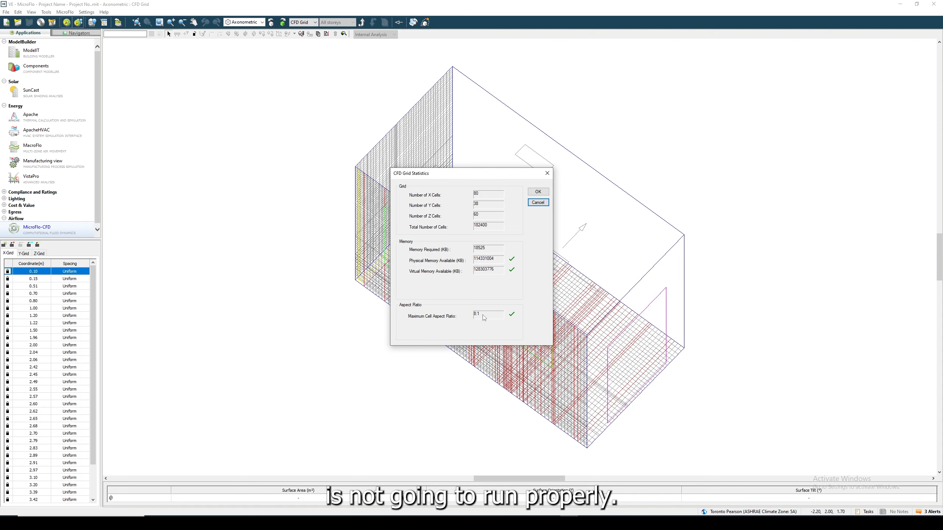